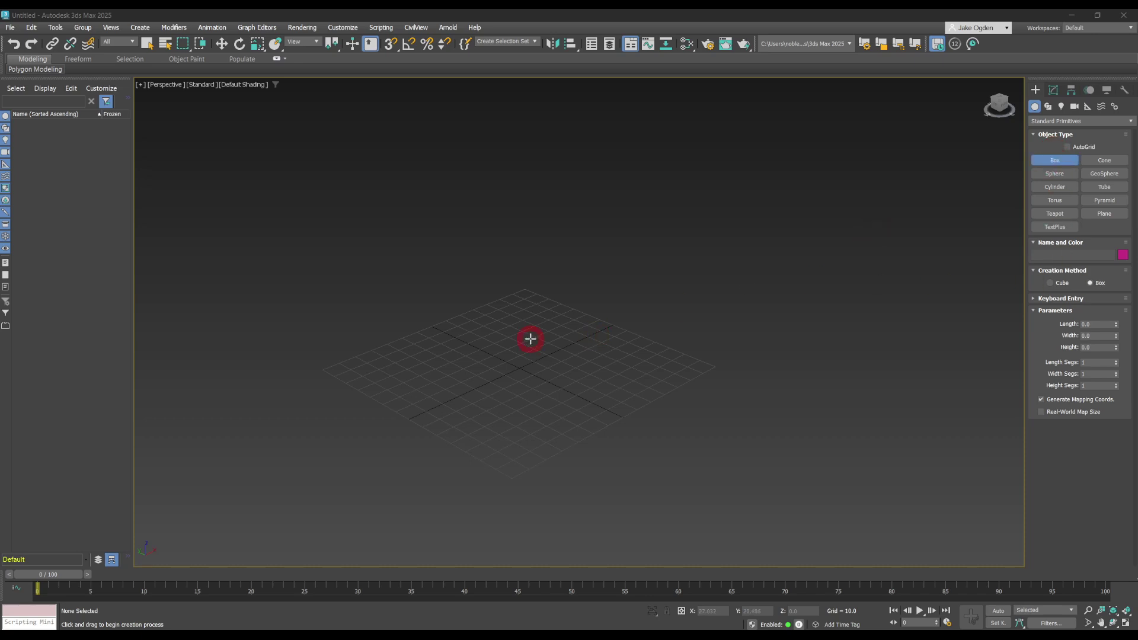
left_click_drag(531, 339, 482, 457)
left_click(484, 348)
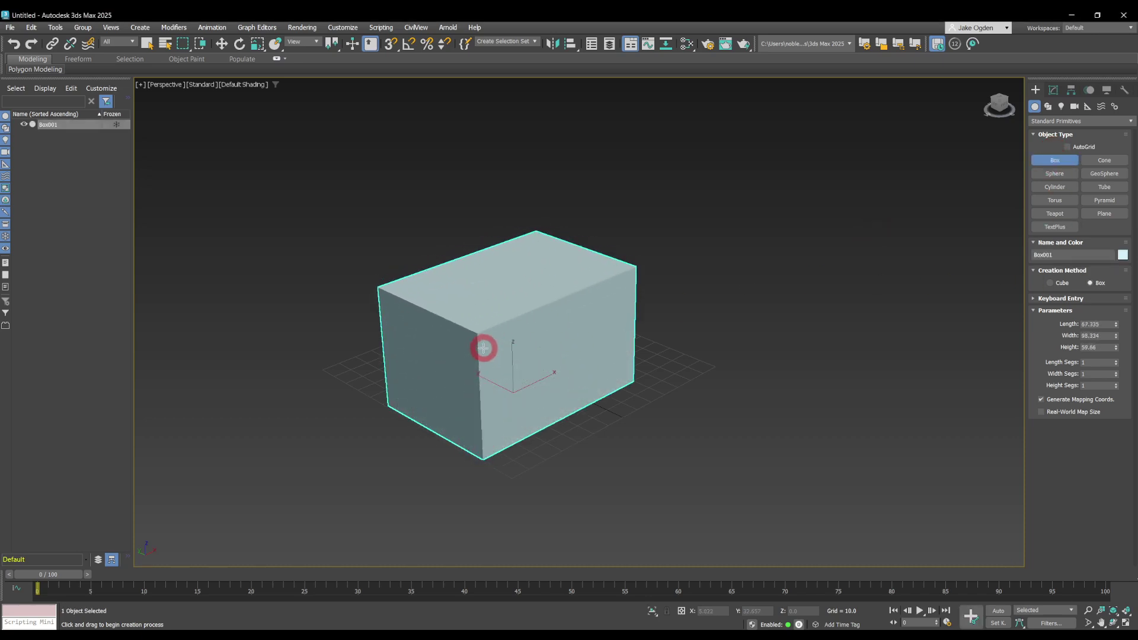
key("ctrl+z")
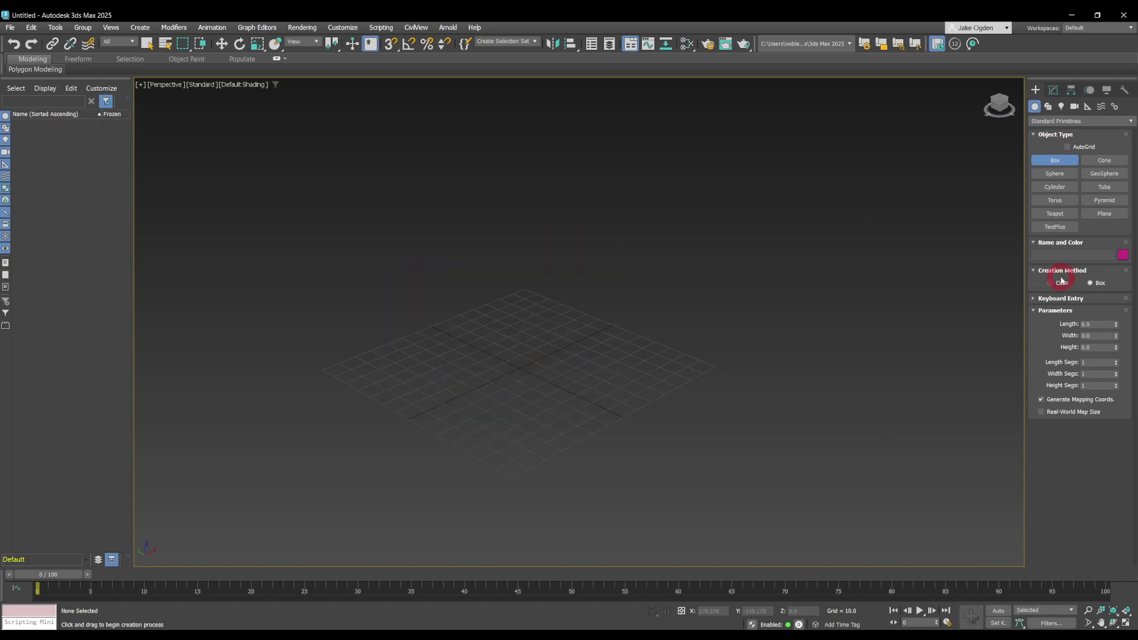
Draw a cube about 80 units in size near the grid centre, using the Cube creation method.
left_click(1046, 286)
left_click(1049, 284)
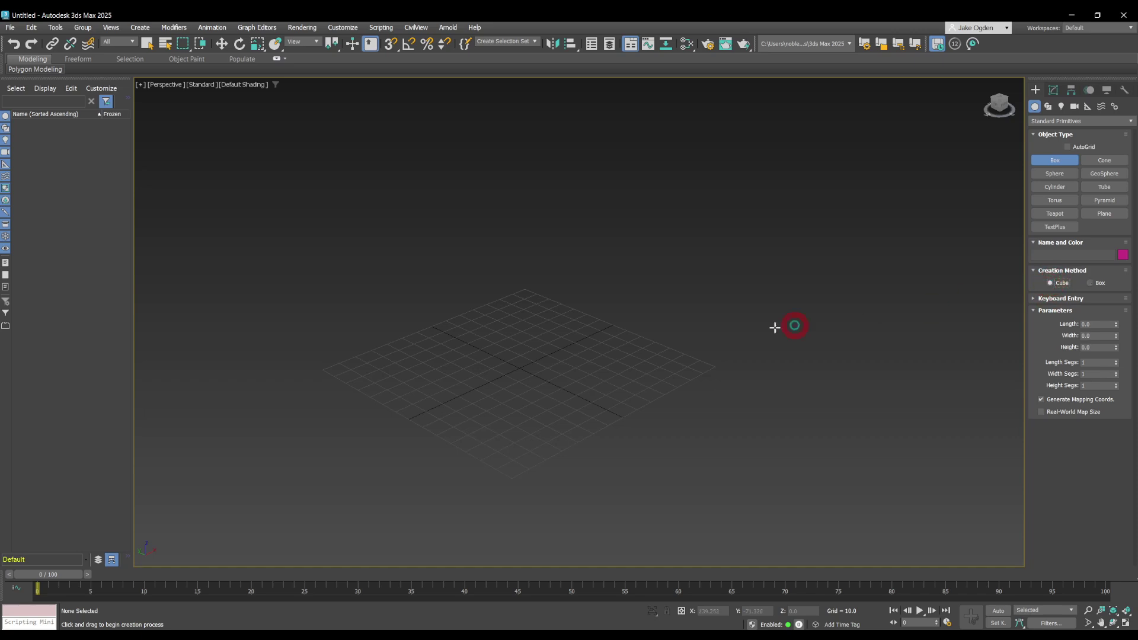
mouse_move(528, 359)
left_mouse_down()
mouse_move(534, 386)
mouse_move(538, 373)
left_mouse_up()
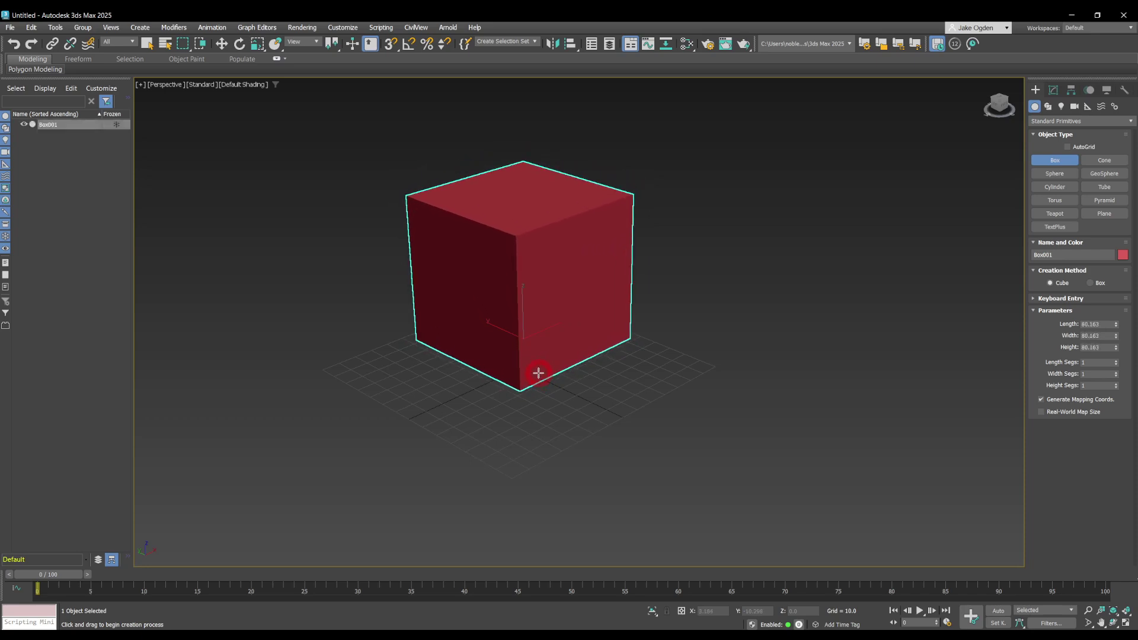
Set the cube's length, width and height to 100 each.
left_click(1091, 325)
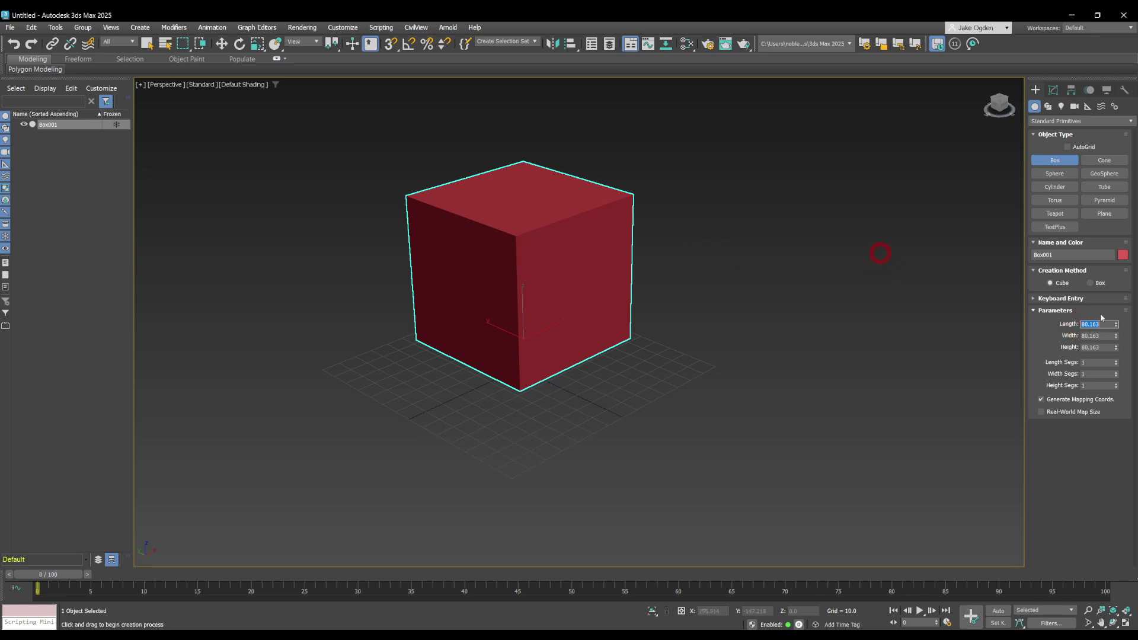
type("0")
key("Tab")
type("100")
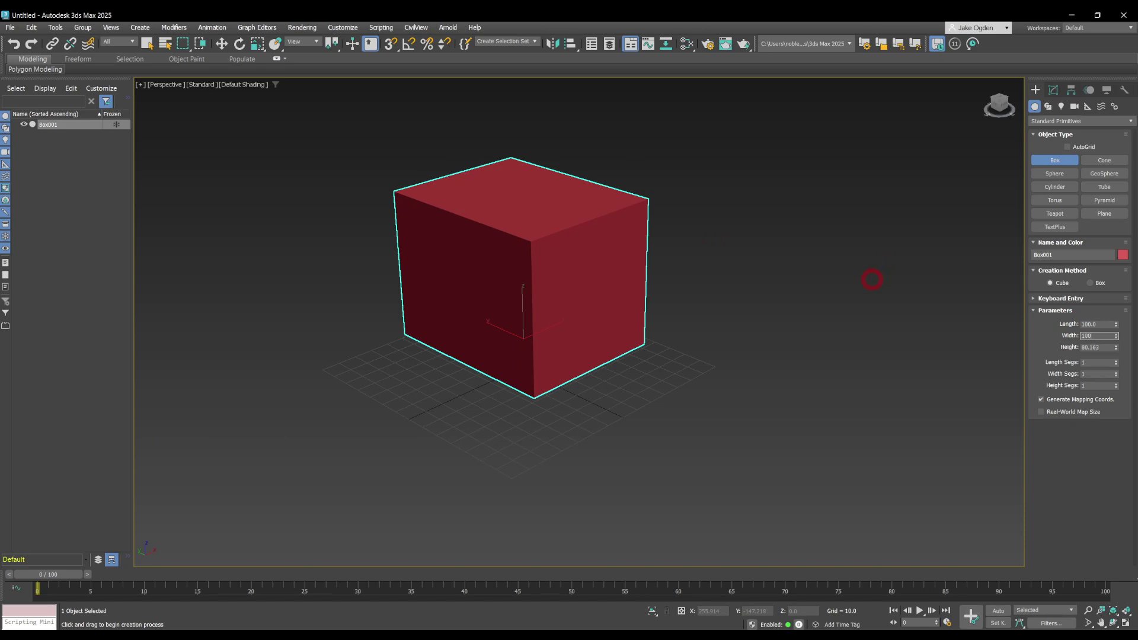
key("Tab")
type("100")
key("Return")
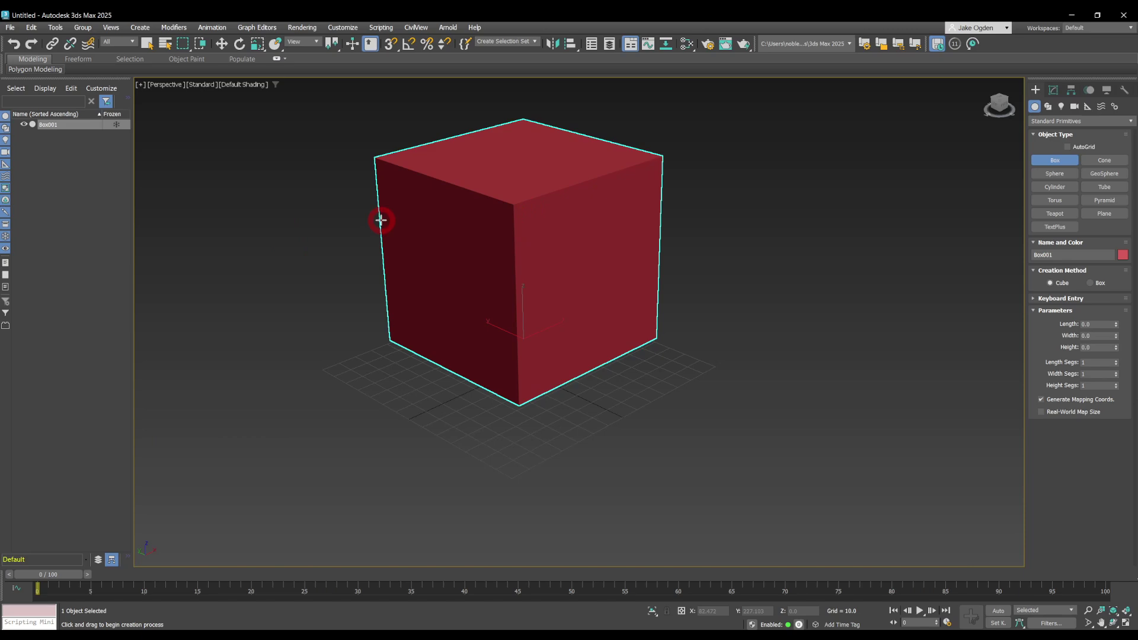
Select the cube with the Move tool and centre it on the grid by resetting its X and Y positions to 0.
key("q")
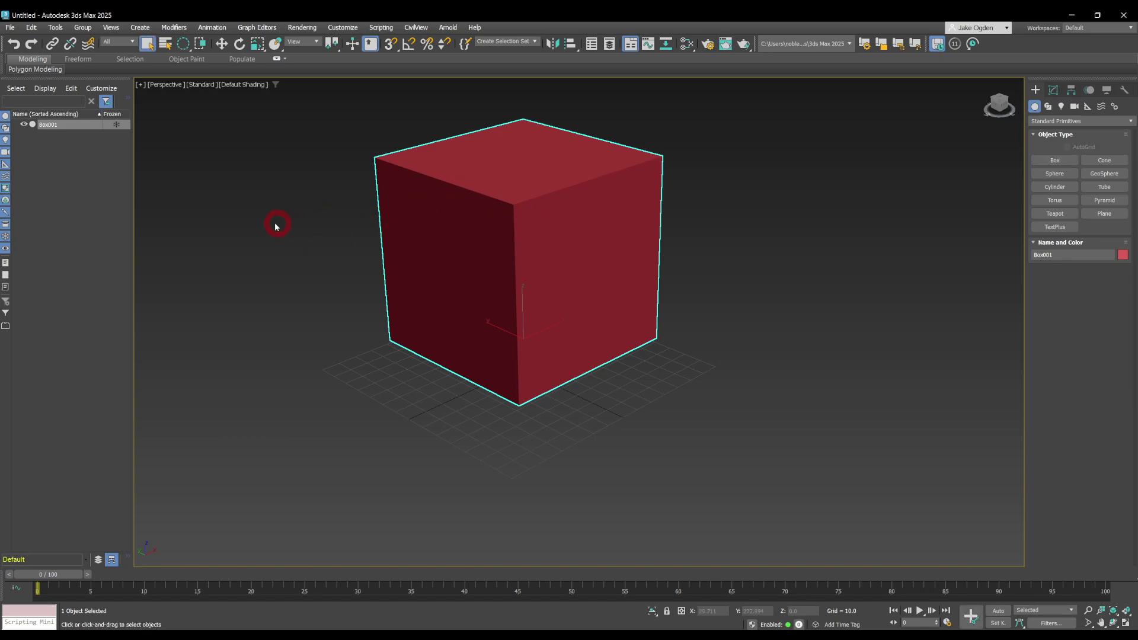
left_click(276, 227)
left_click(468, 200)
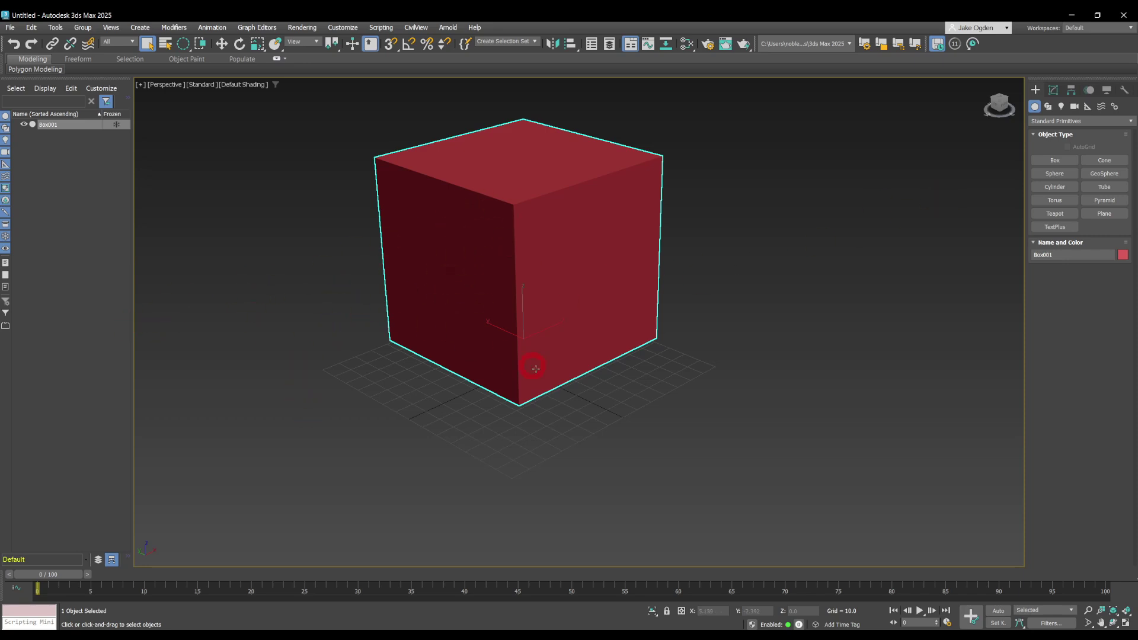
key("w")
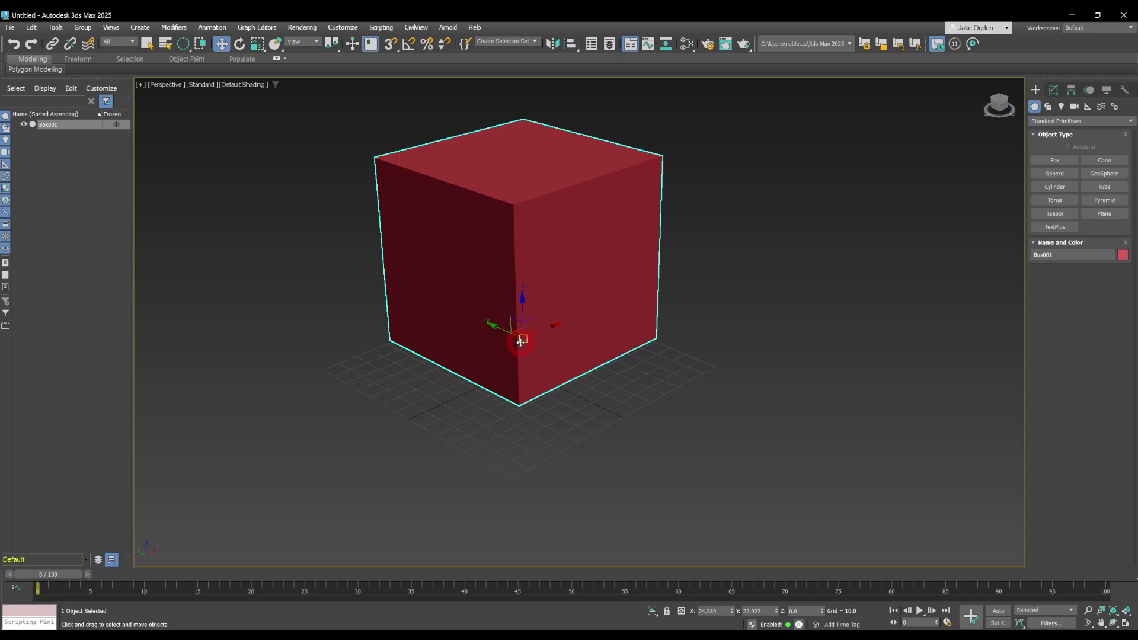
left_click_drag(525, 339, 572, 357)
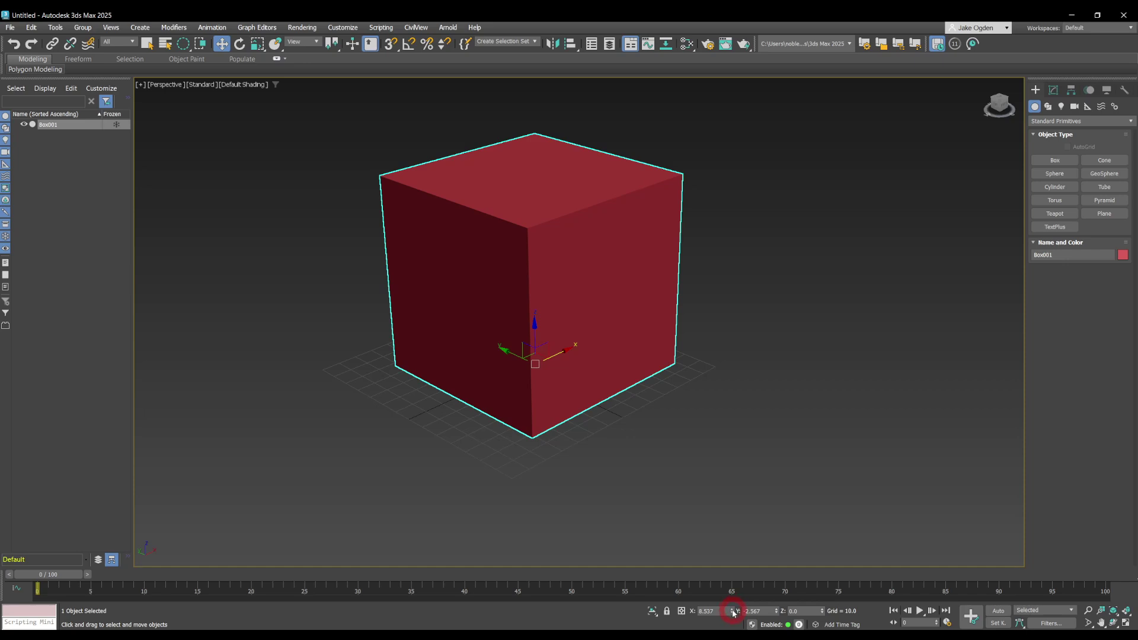
right_click(733, 611)
right_click(776, 611)
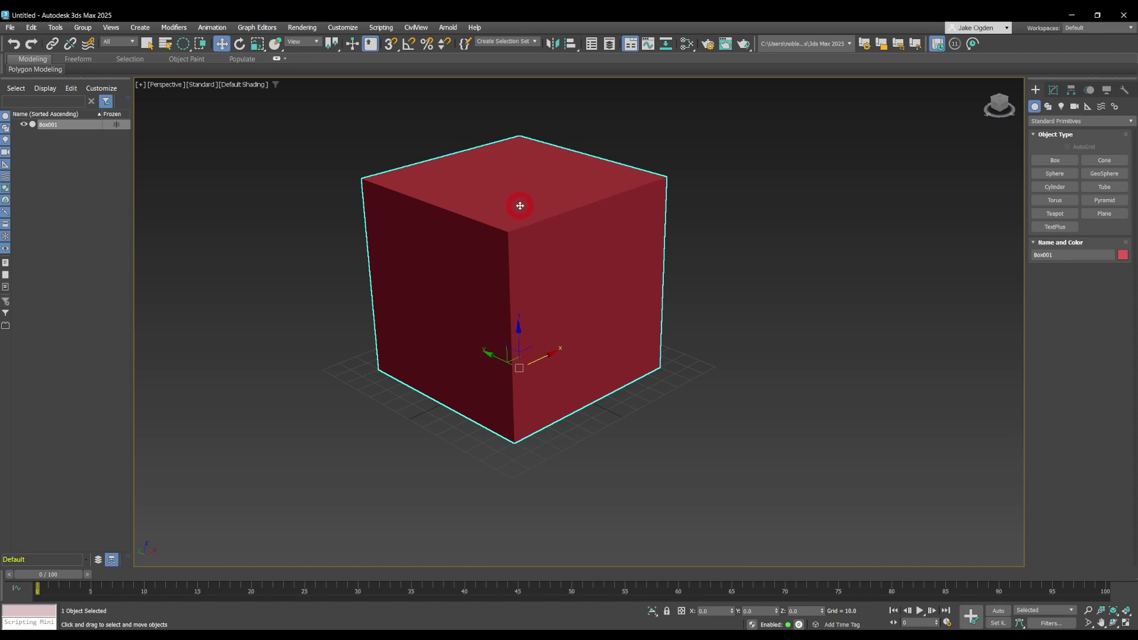
left_click(531, 186)
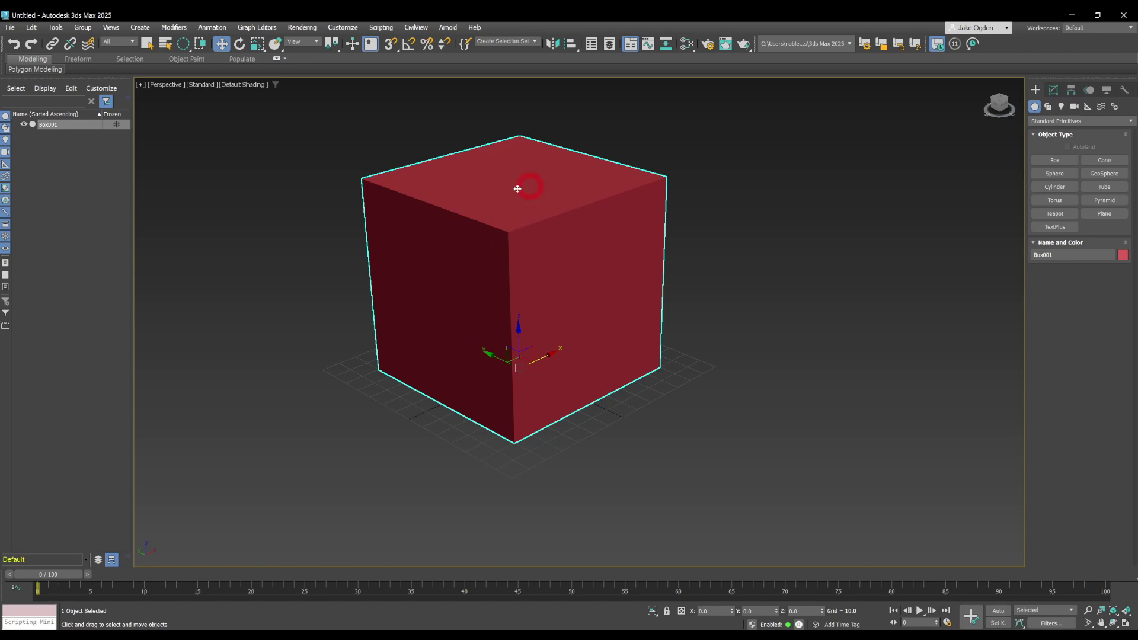
left_click(591, 195)
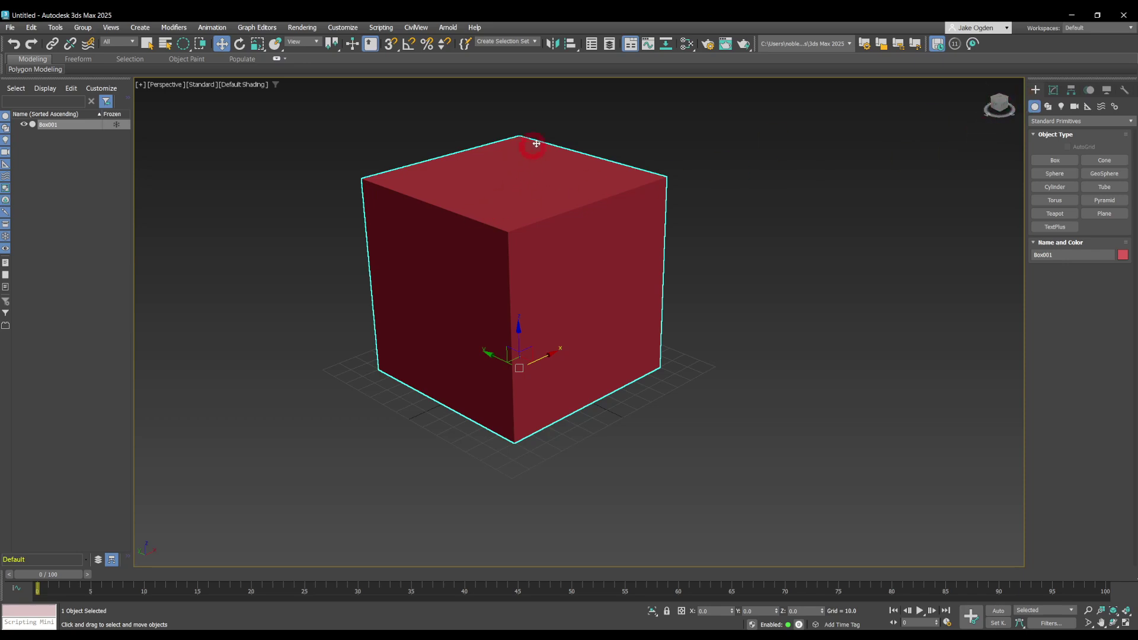
left_click(1053, 89)
left_click(1082, 243)
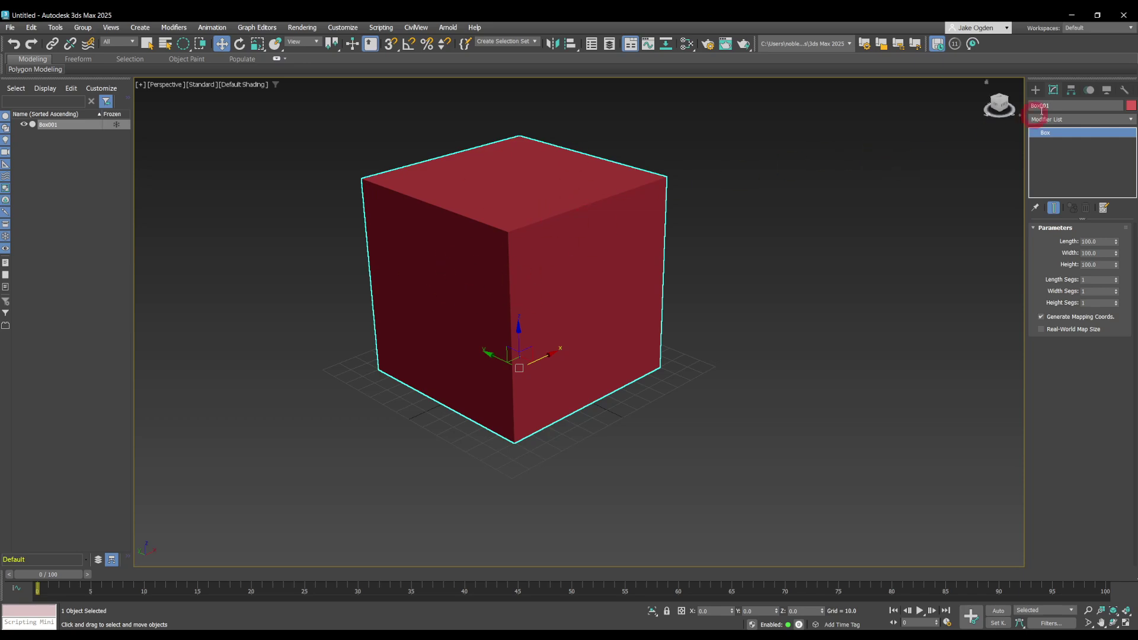
left_click(1036, 89)
Convert the cube to an Editable Poly and show its modify settings.
right_click(511, 219)
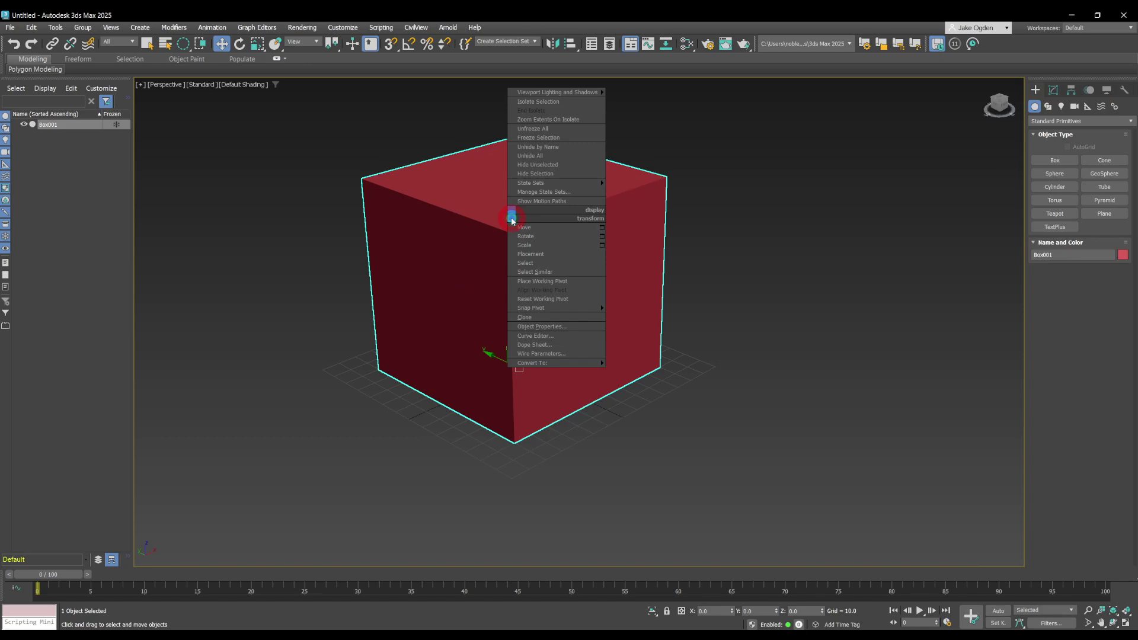
mouse_move(542, 364)
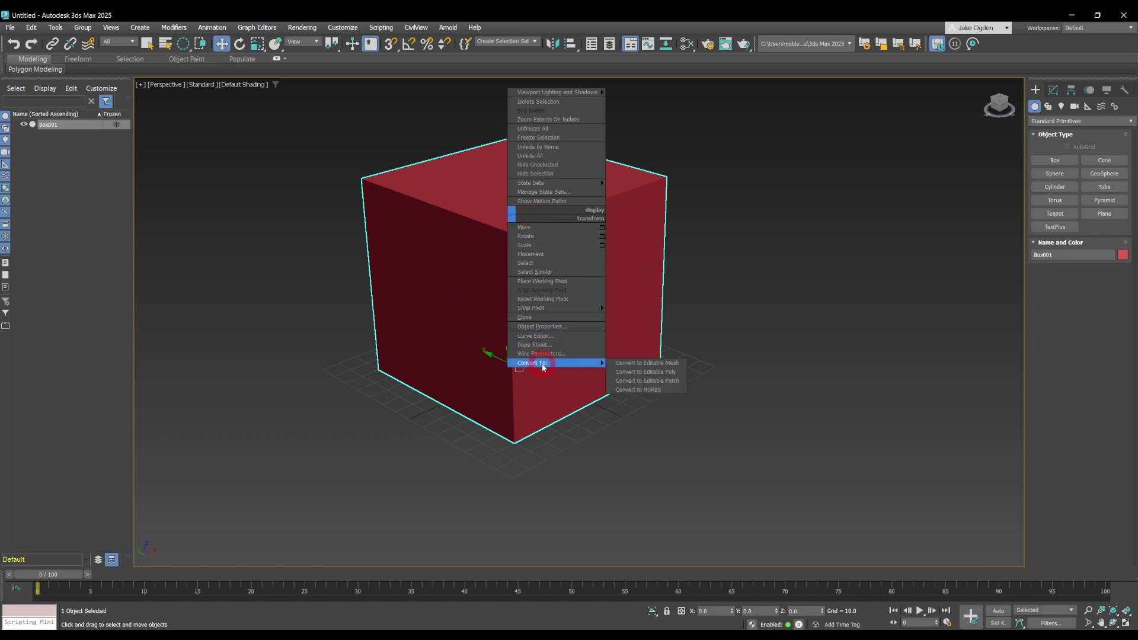
left_click(654, 373)
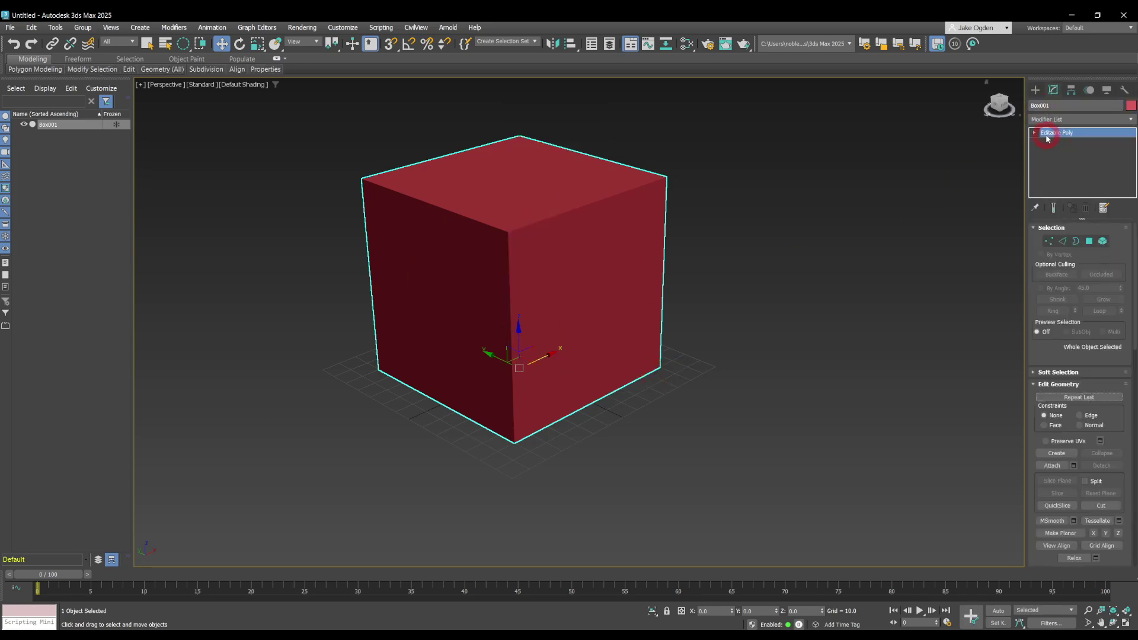
left_click(1056, 89)
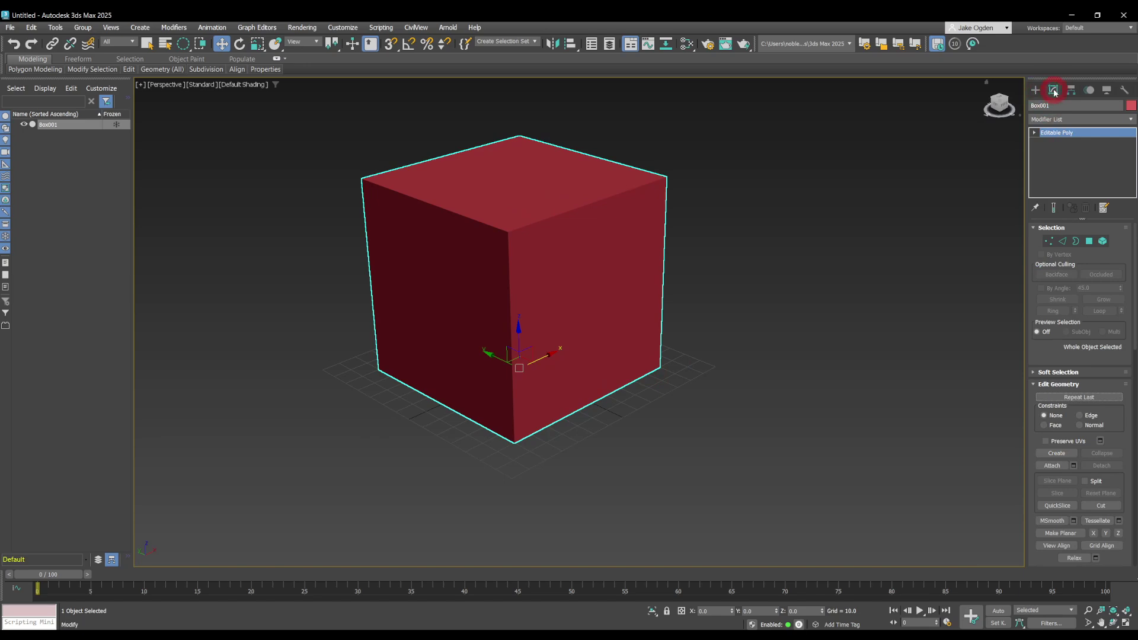
left_click(1035, 90)
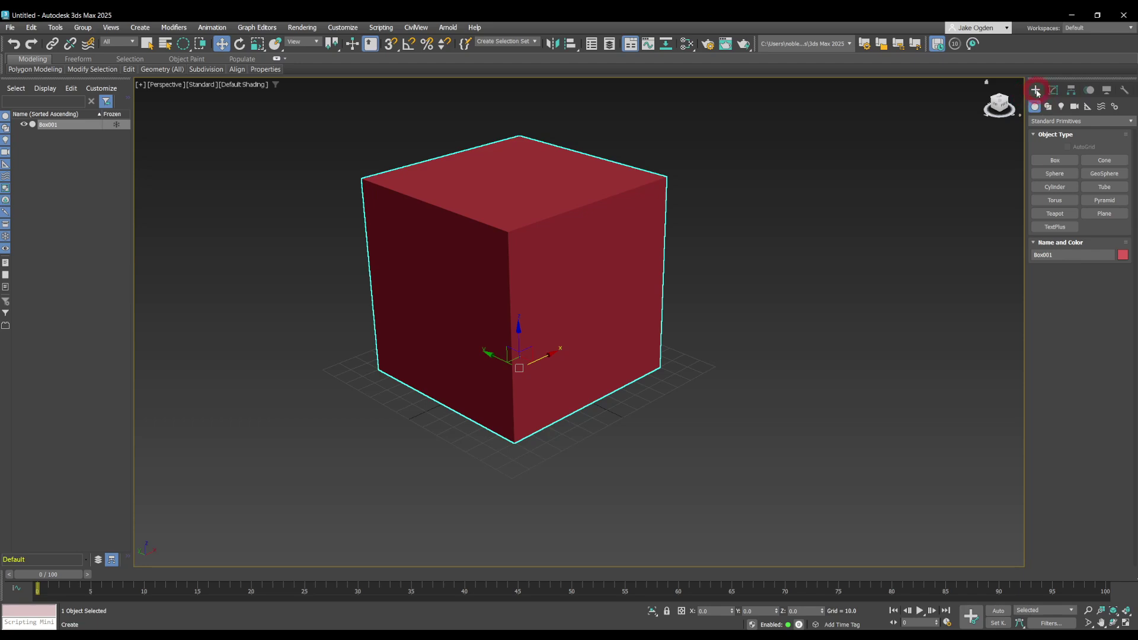
left_click(1055, 90)
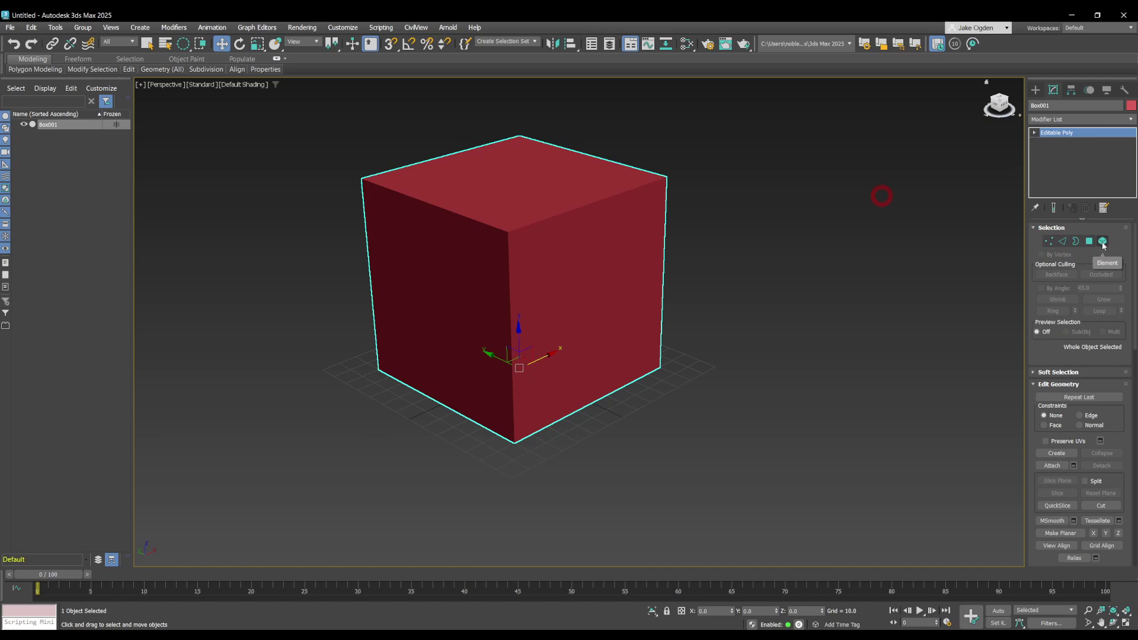
Change the selection region from circular to rectangular and select all of the cube's vertices in Vertex mode.
left_click(1049, 241)
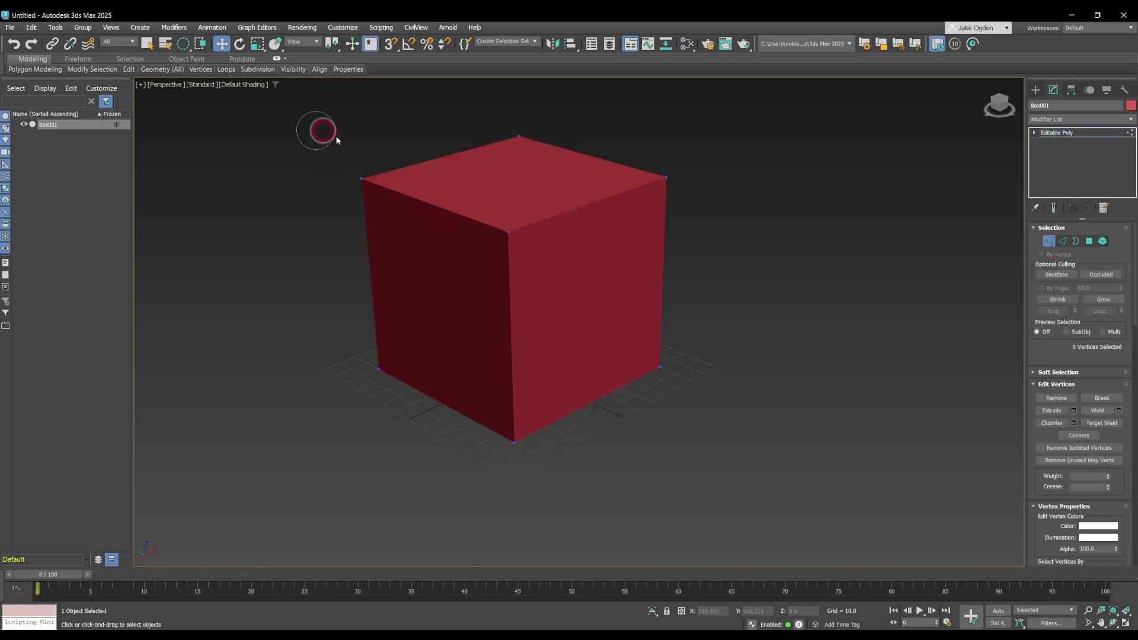
left_click_drag(323, 127, 468, 178)
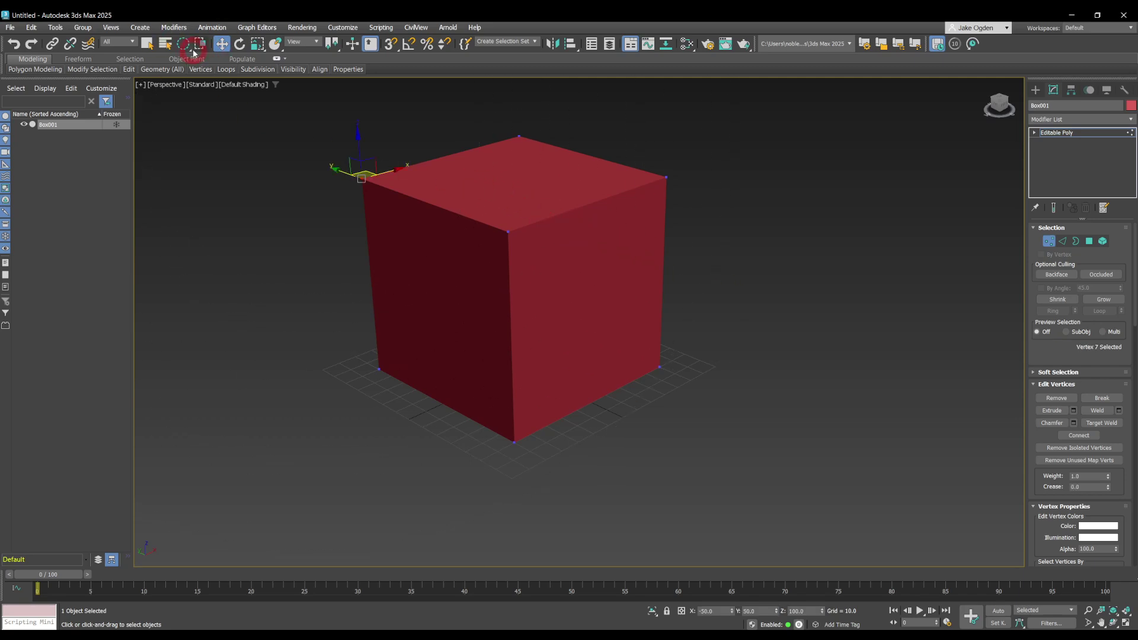
mouse_move(189, 46)
left_mouse_down()
mouse_move(185, 61)
mouse_move(182, 44)
left_mouse_up()
left_click_drag(305, 118, 730, 439)
Switch to Polygon mode and select all six faces of the cube, checking the selection from below.
left_click(1058, 248)
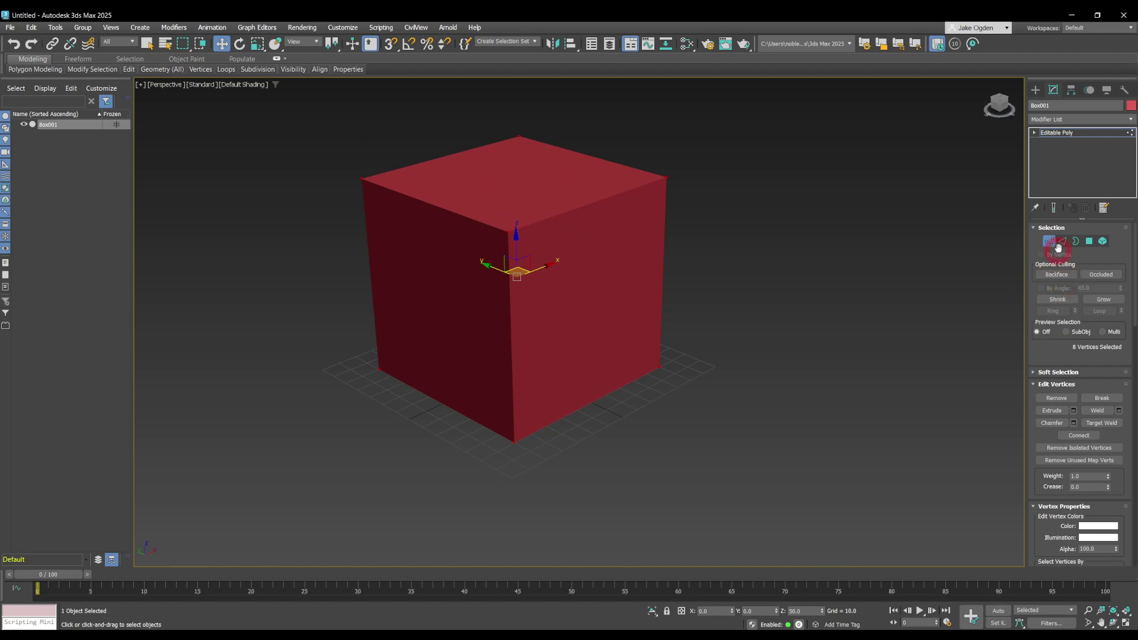
left_click(1090, 241)
left_click_drag(290, 105, 793, 462)
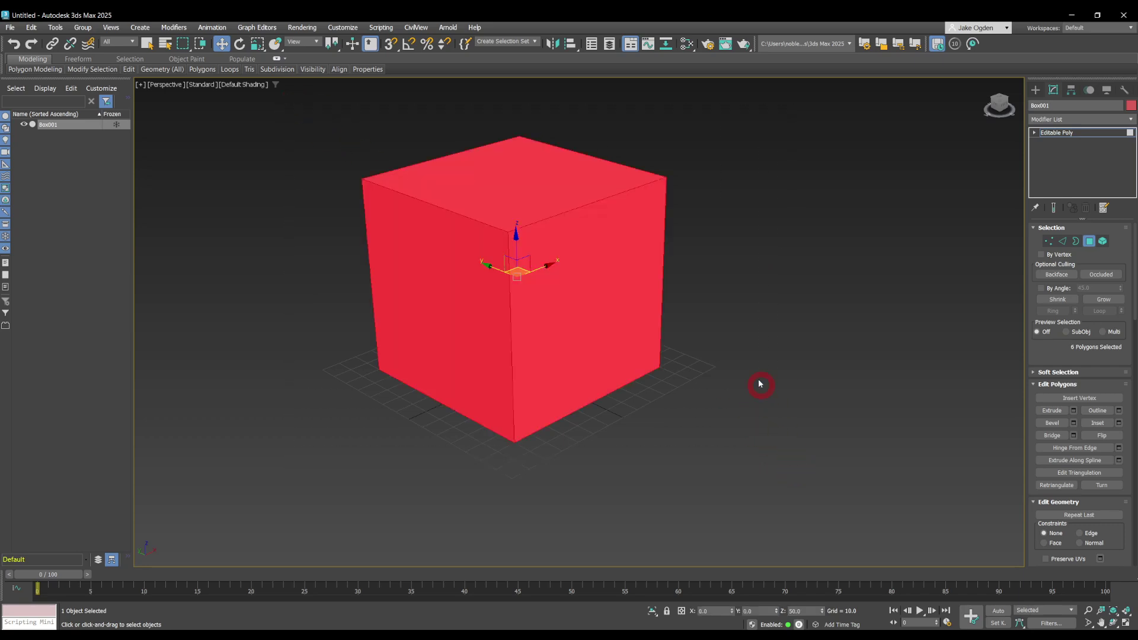
middle_click_drag(767, 372, 847, 336, "alt")
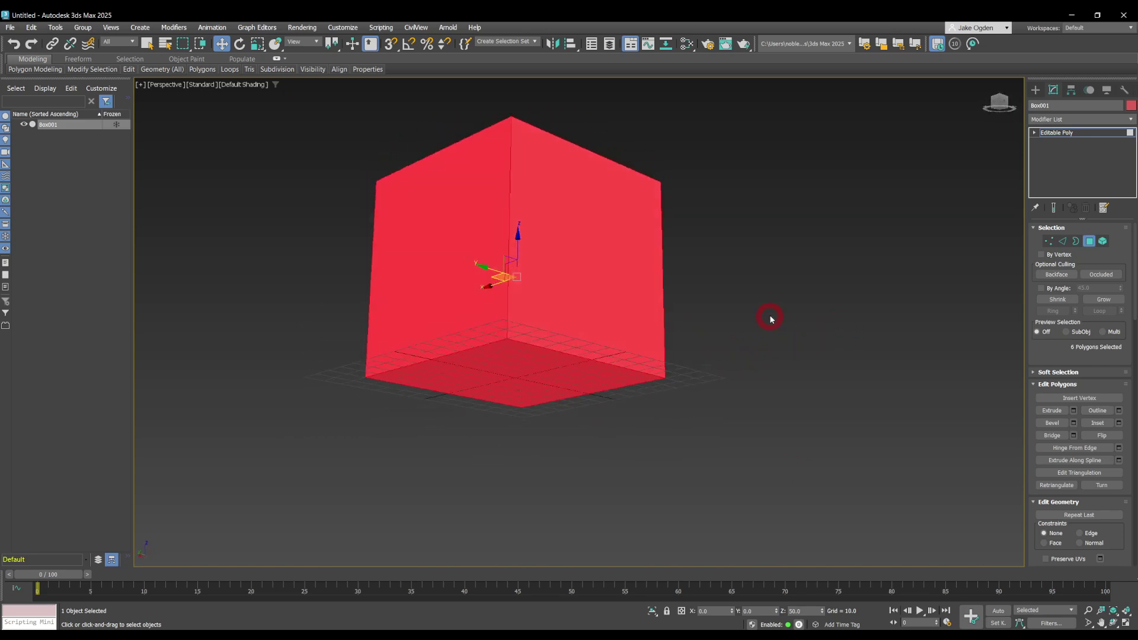
left_click(770, 318)
left_click(574, 294)
left_click_drag(282, 106, 792, 368)
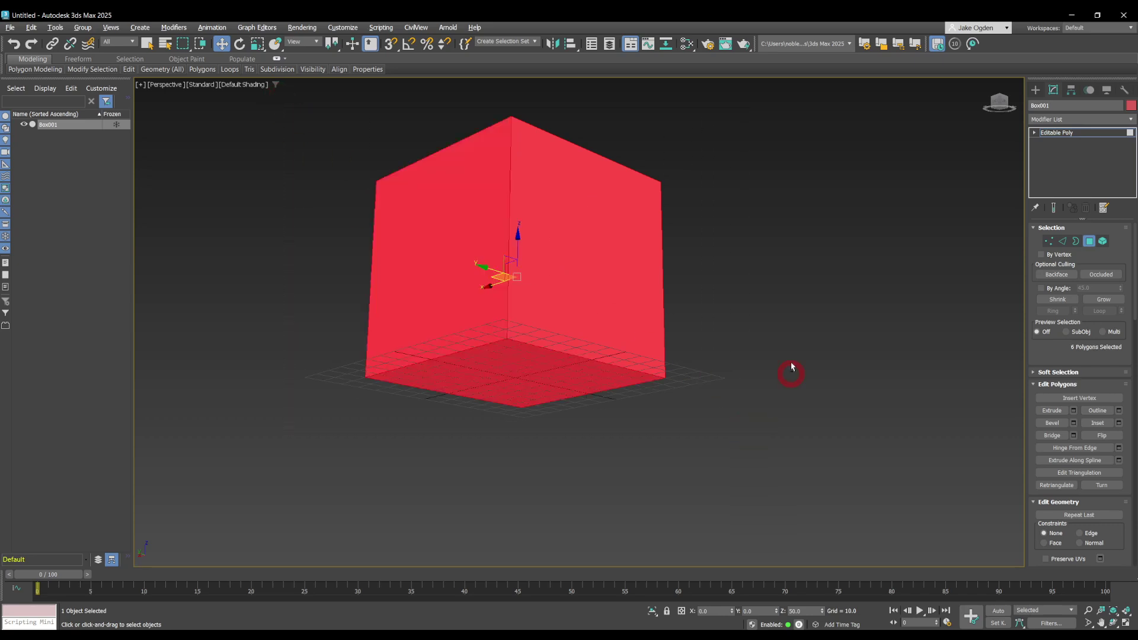
middle_click_drag(792, 368, 650, 376, "alt")
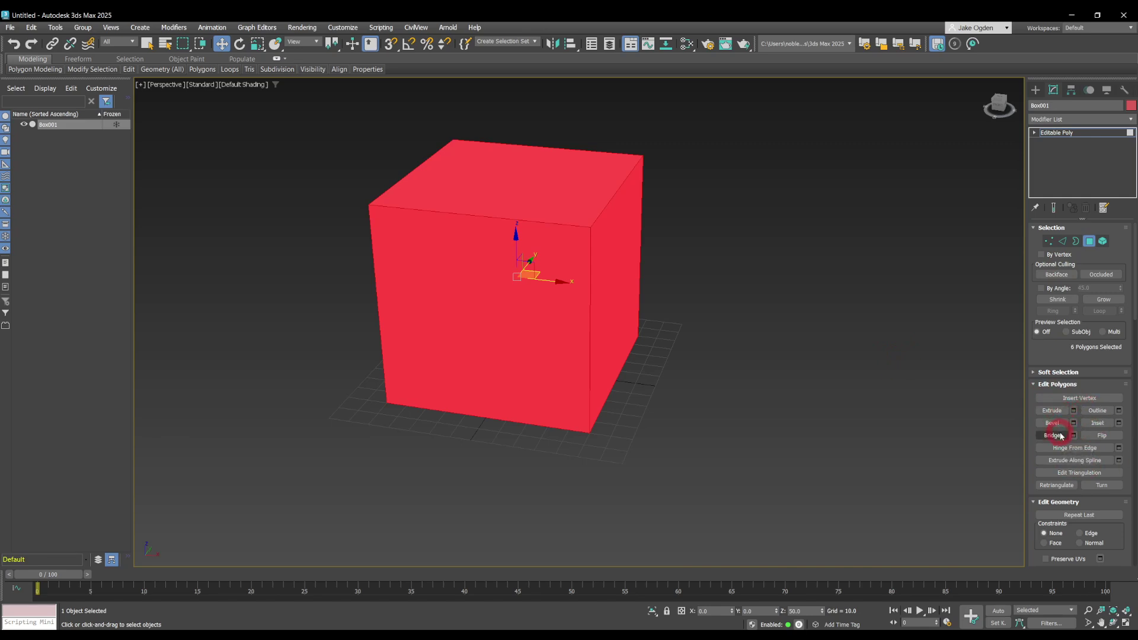
Inset the six selected faces by 15, with each polygon inset individually rather than as a group.
left_click(1102, 424)
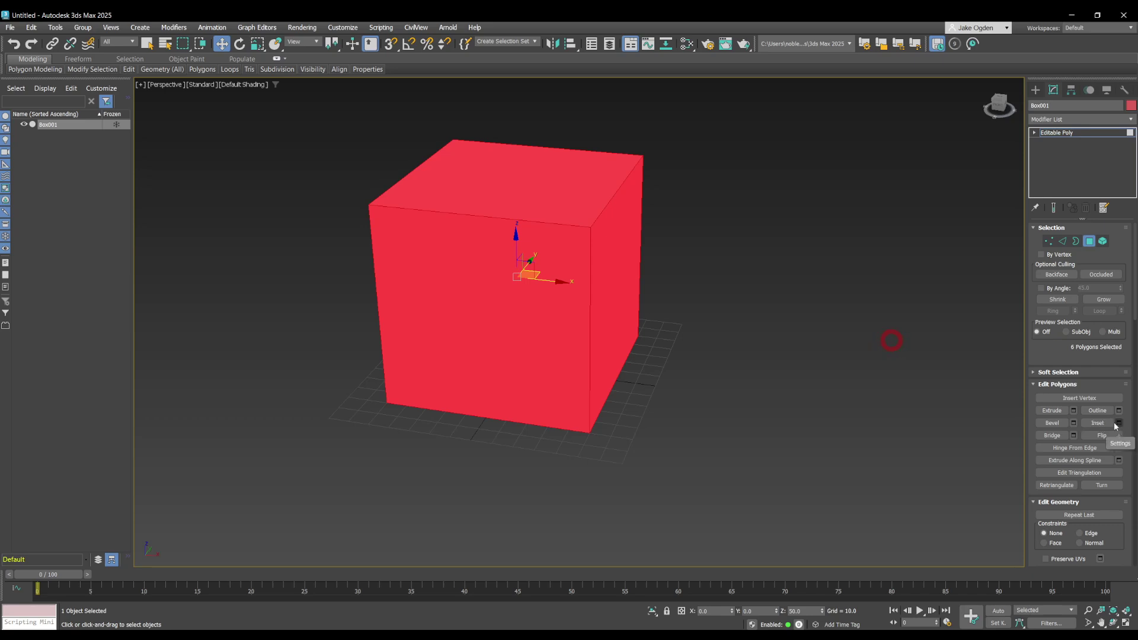
left_click(1118, 423)
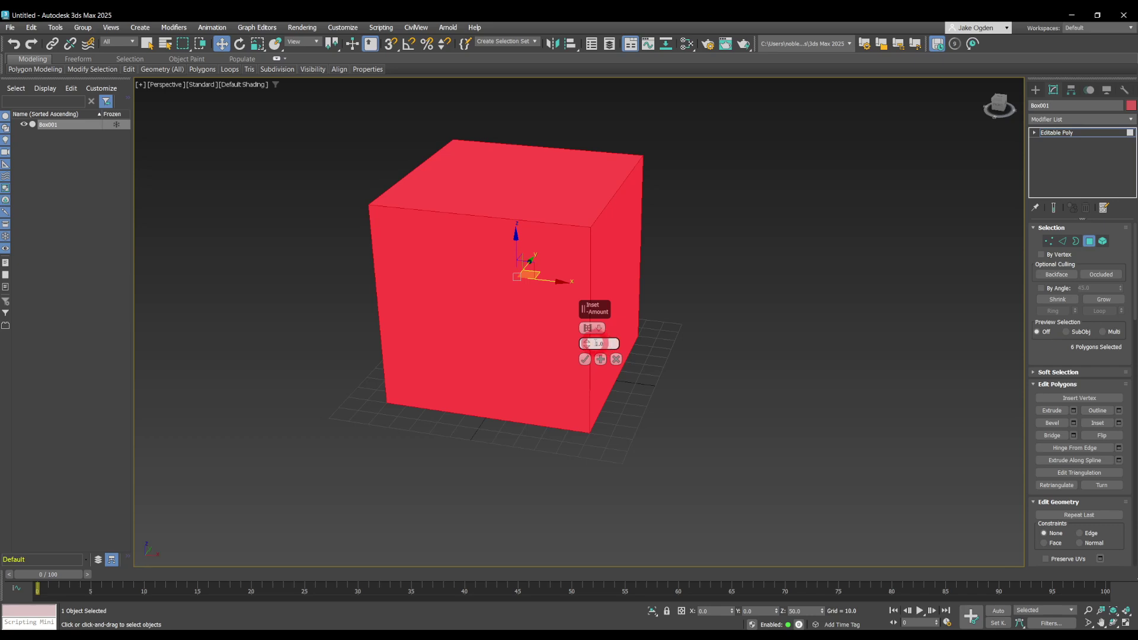
left_click(585, 360)
double_click(601, 344)
type("15")
key("Return")
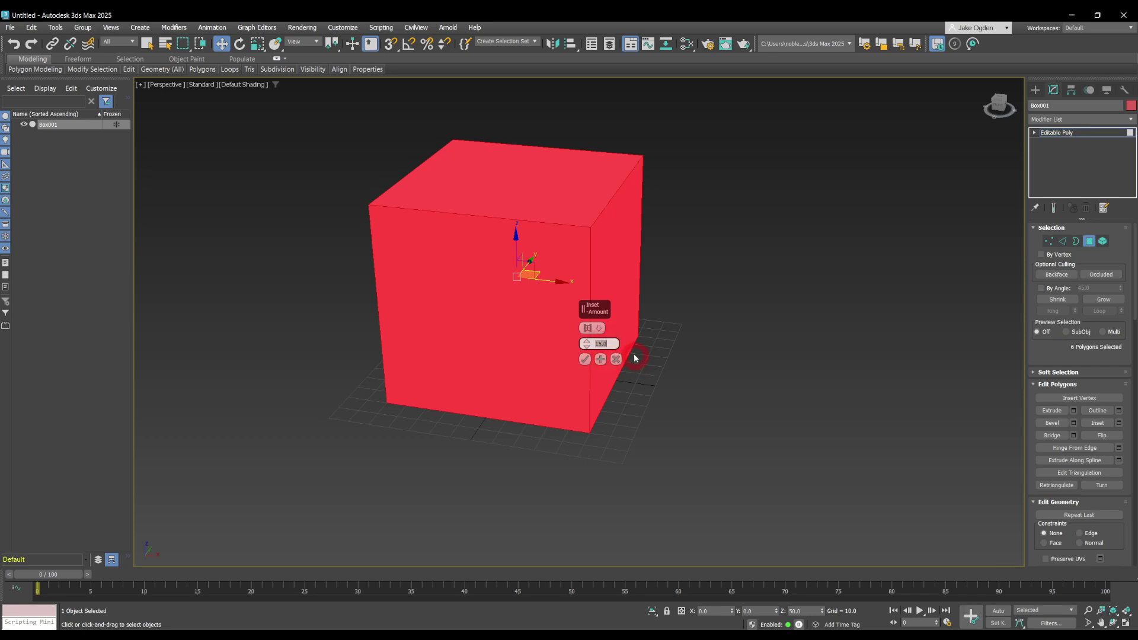
left_click(598, 329)
left_click_drag(601, 333, 624, 348)
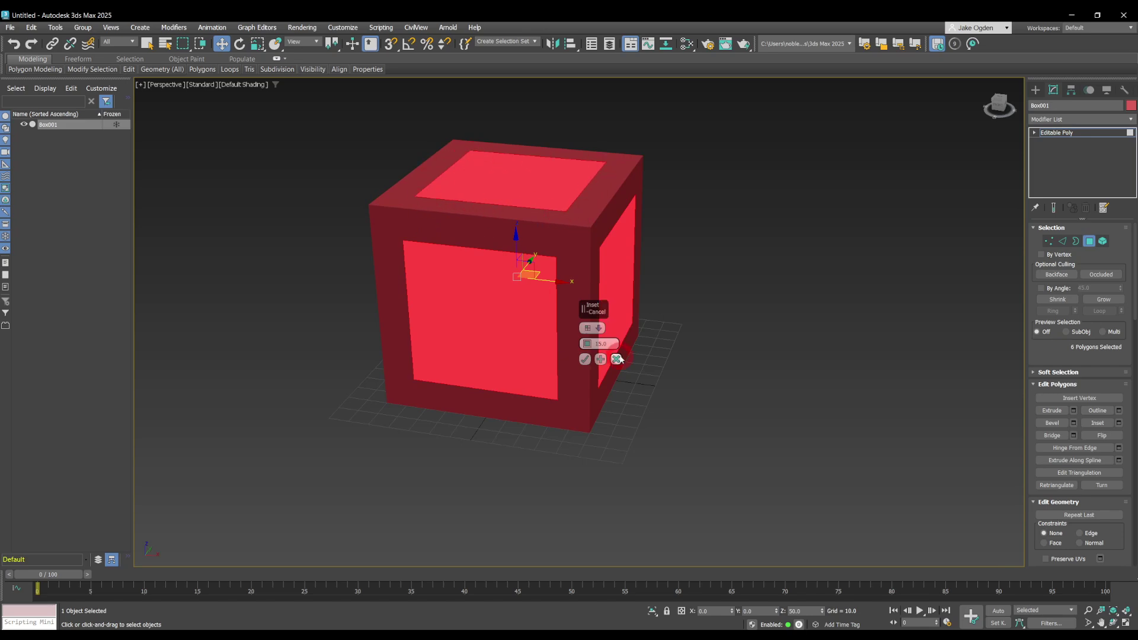
left_click(585, 360)
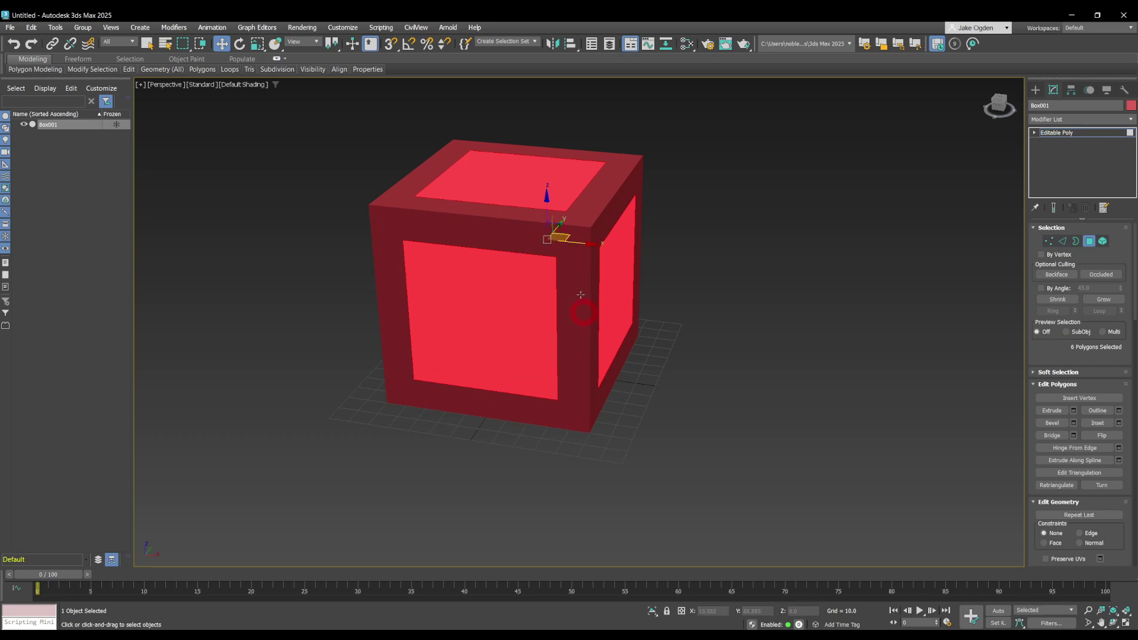
Deselect the polygons and display the viewport with Edged Faces.
left_click(312, 365)
left_click(234, 87)
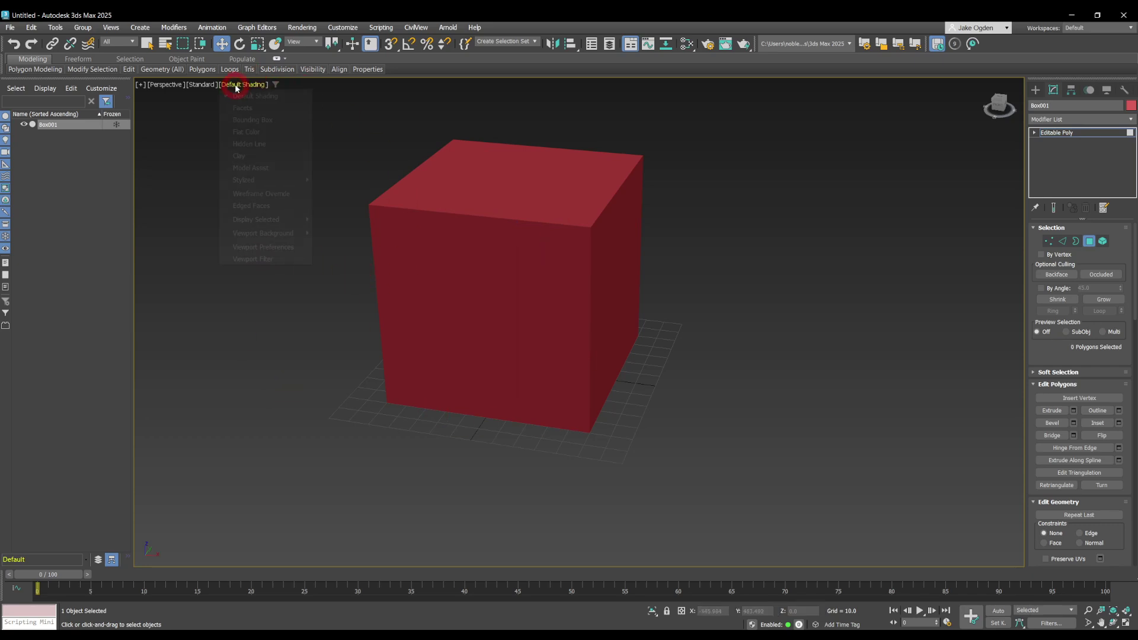
left_click(255, 206)
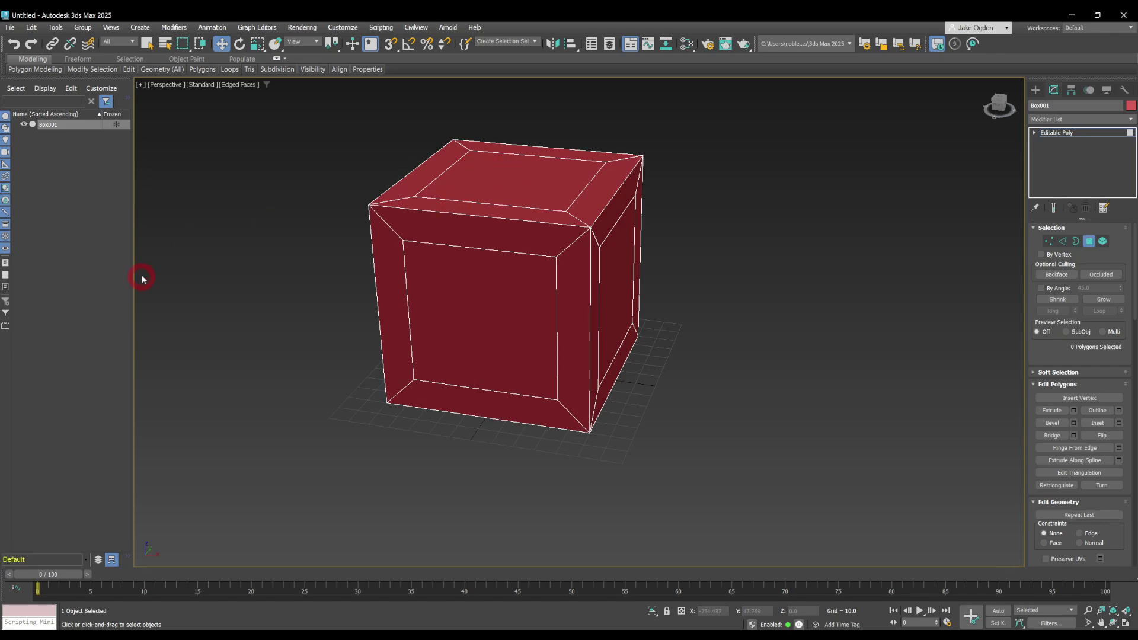
Restore the selection of the six inset polygons and extrude them inward with a height of -10.
key("ctrl+z")
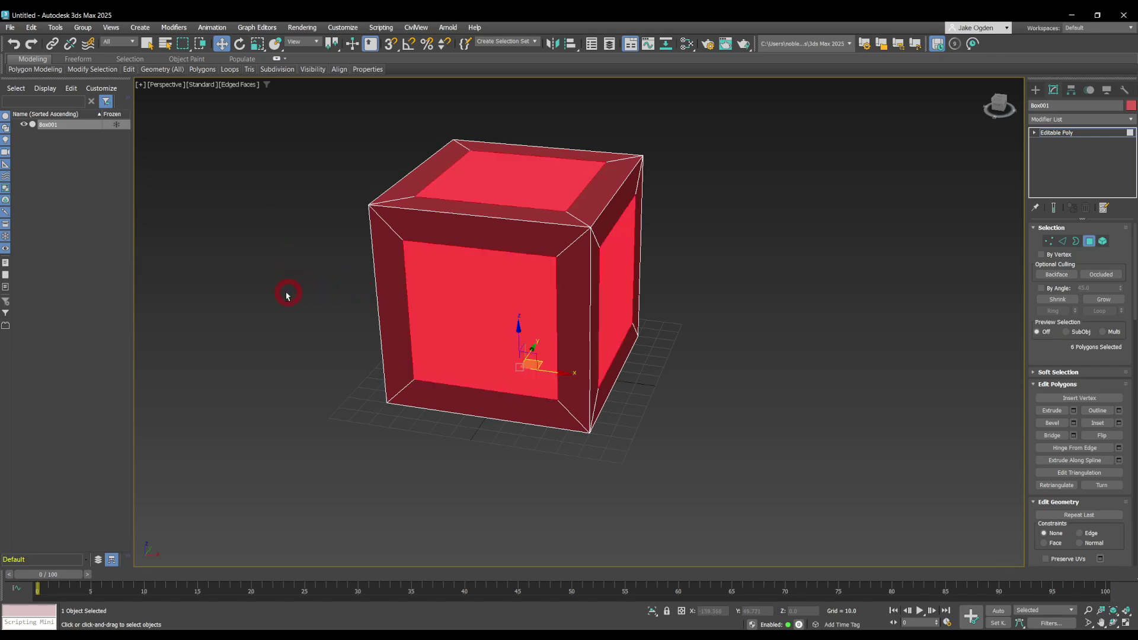
middle_click_drag(286, 296, 293, 267, "alt")
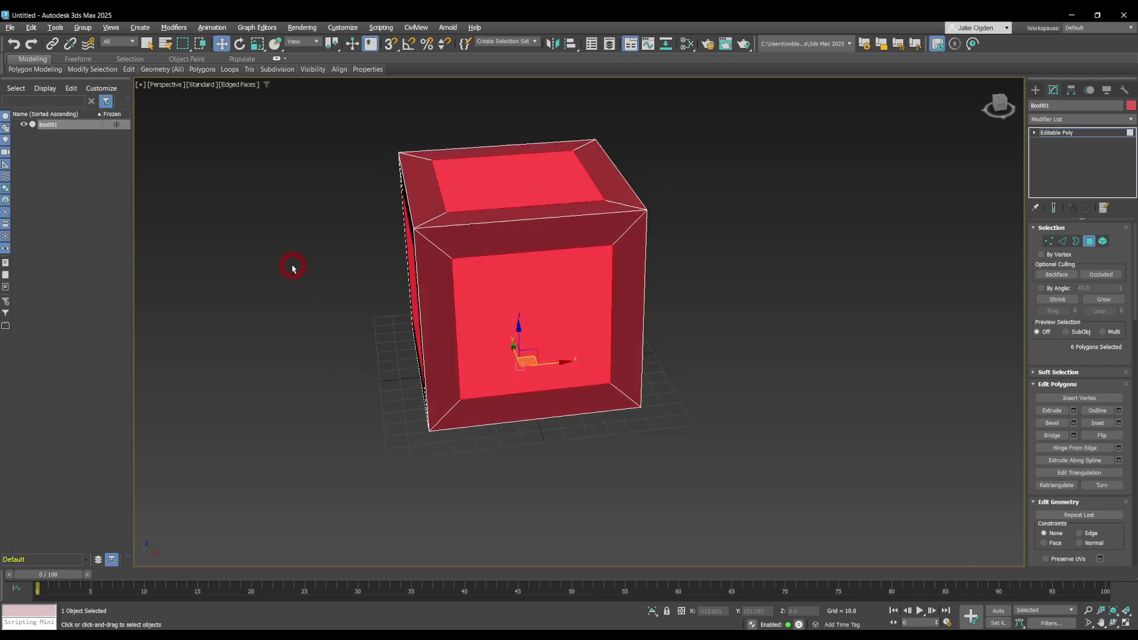
left_click(1074, 413)
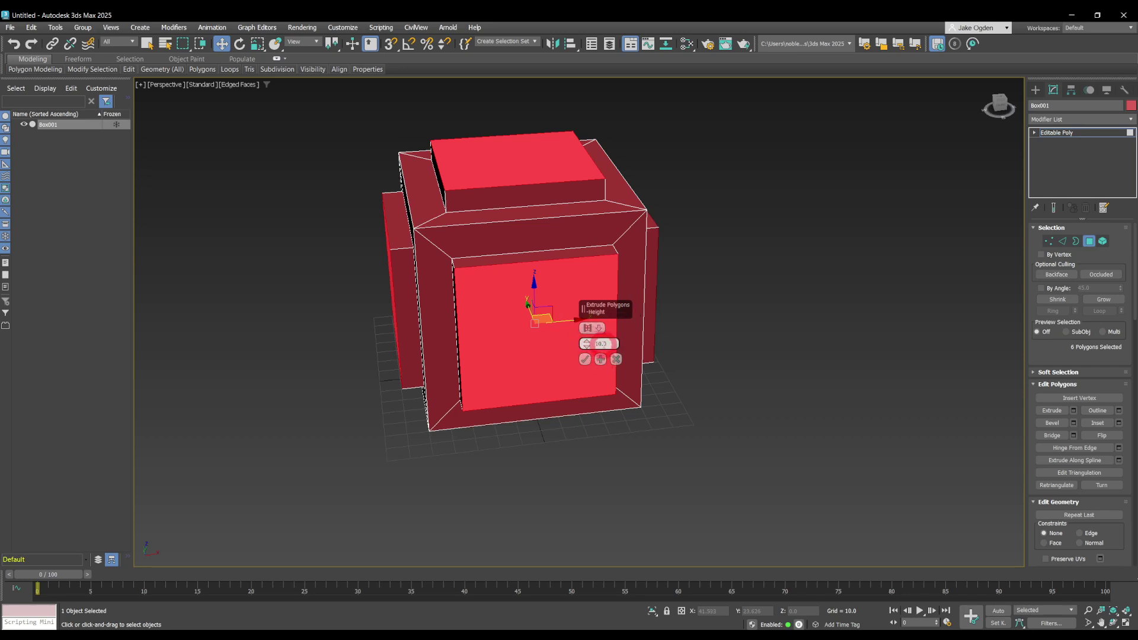
double_click(603, 345)
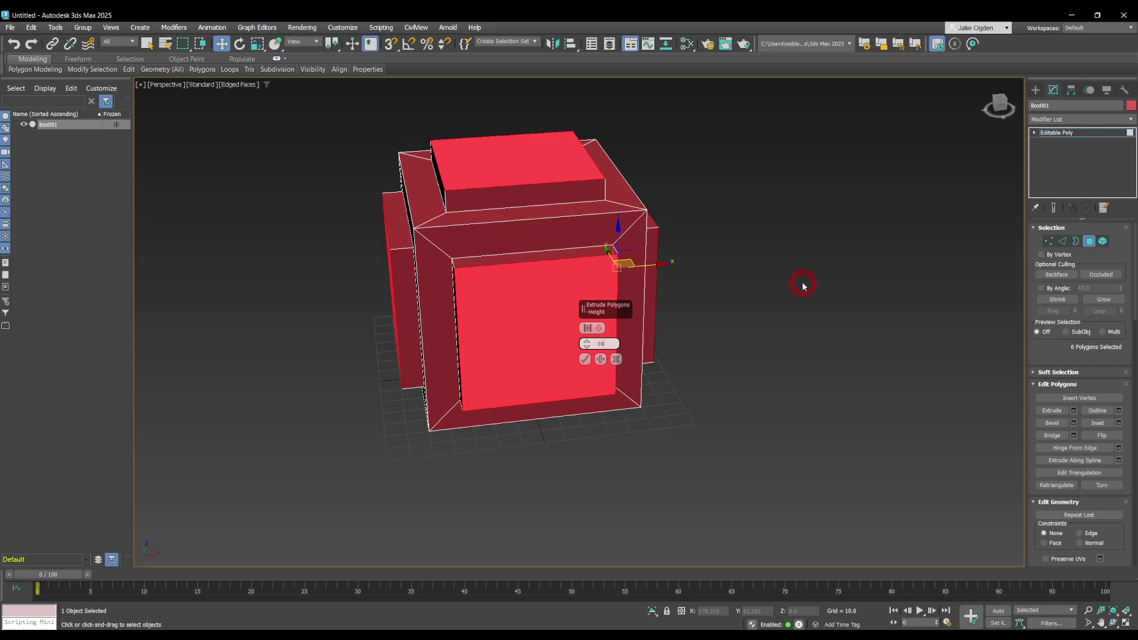
type("-10")
key("Return")
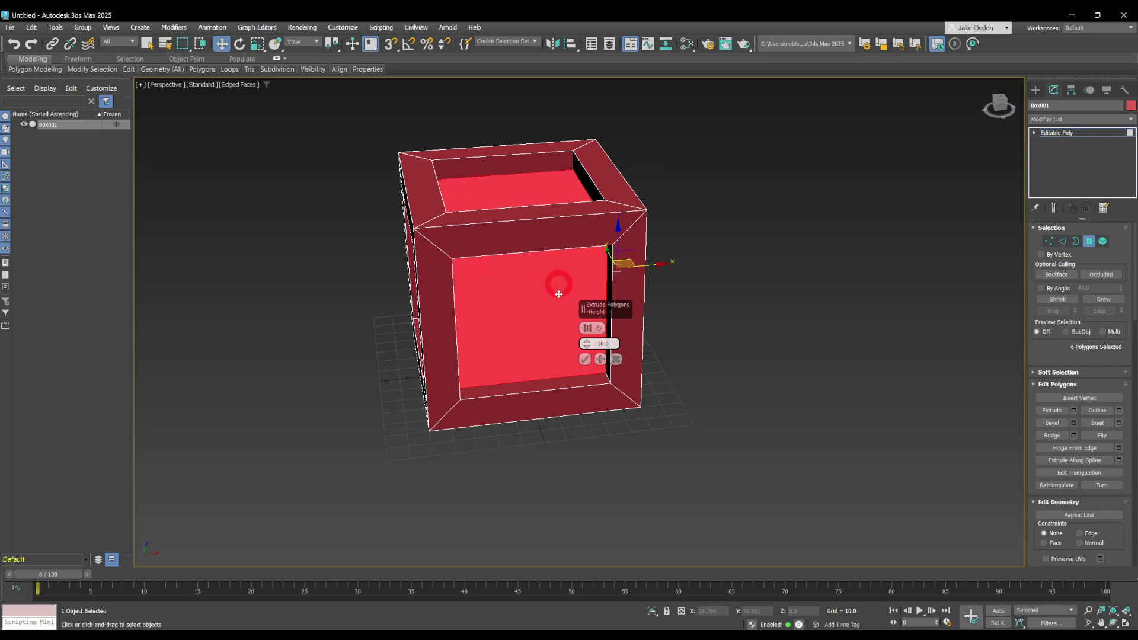
left_click(584, 360)
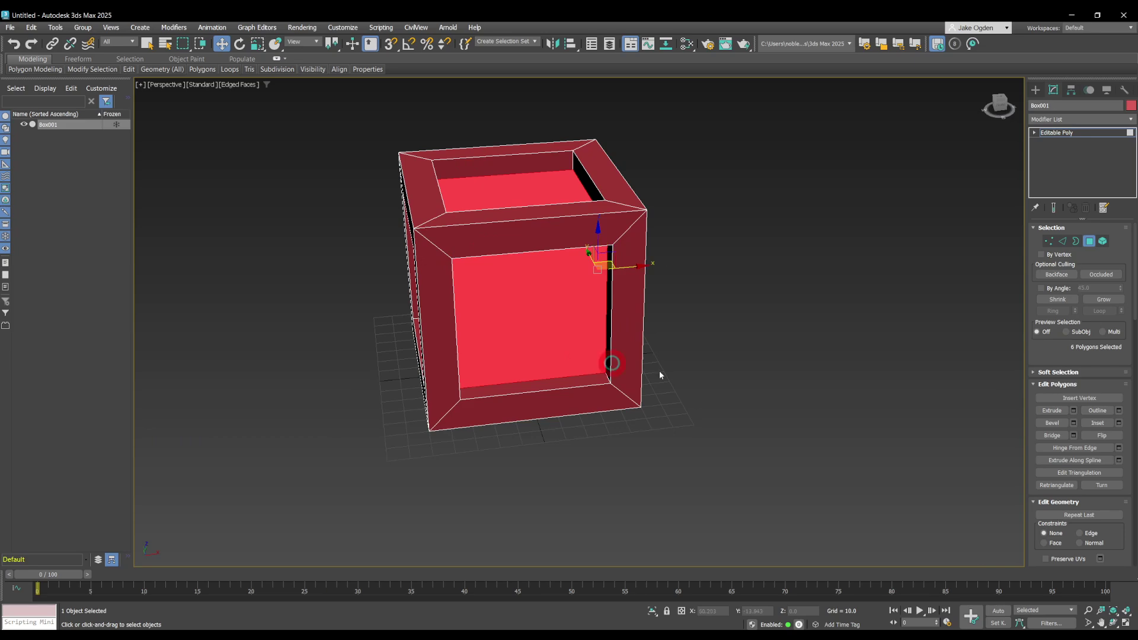
Deselect the polygons, inspect the recessed panels around the crate and leave Polygon mode.
left_click(525, 191)
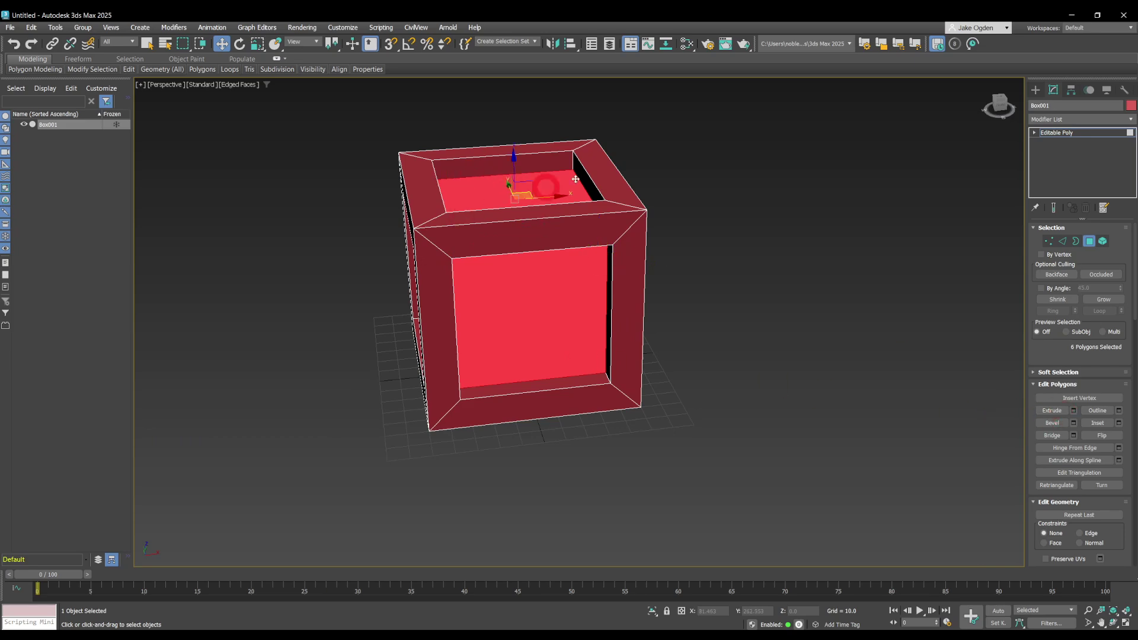
left_click(297, 272)
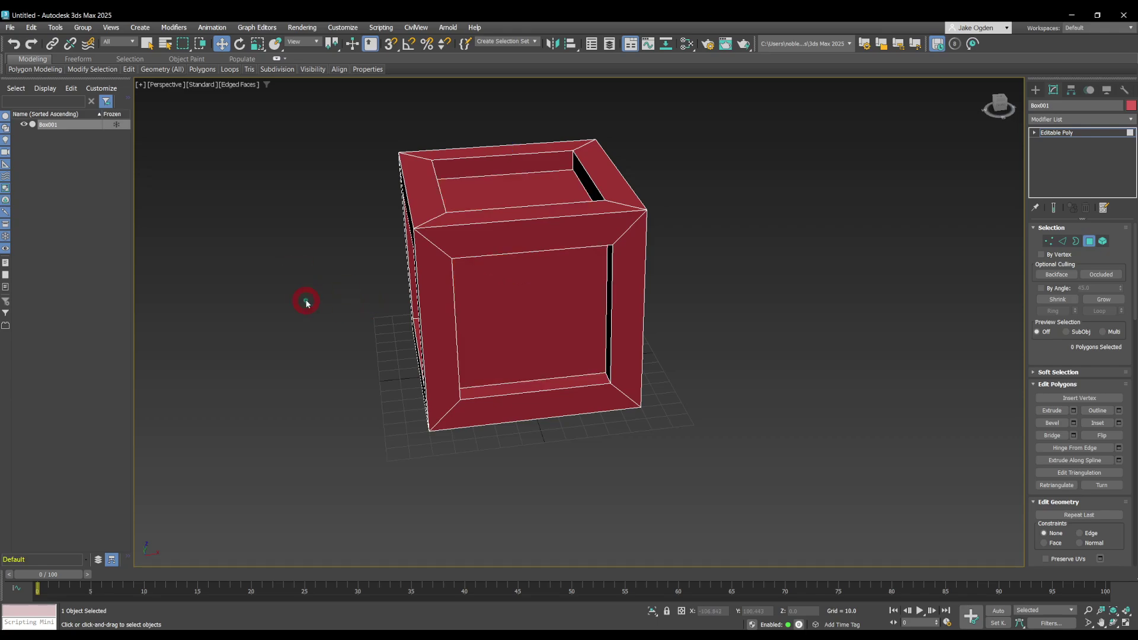
middle_click_drag(305, 300, 445, 278, "alt")
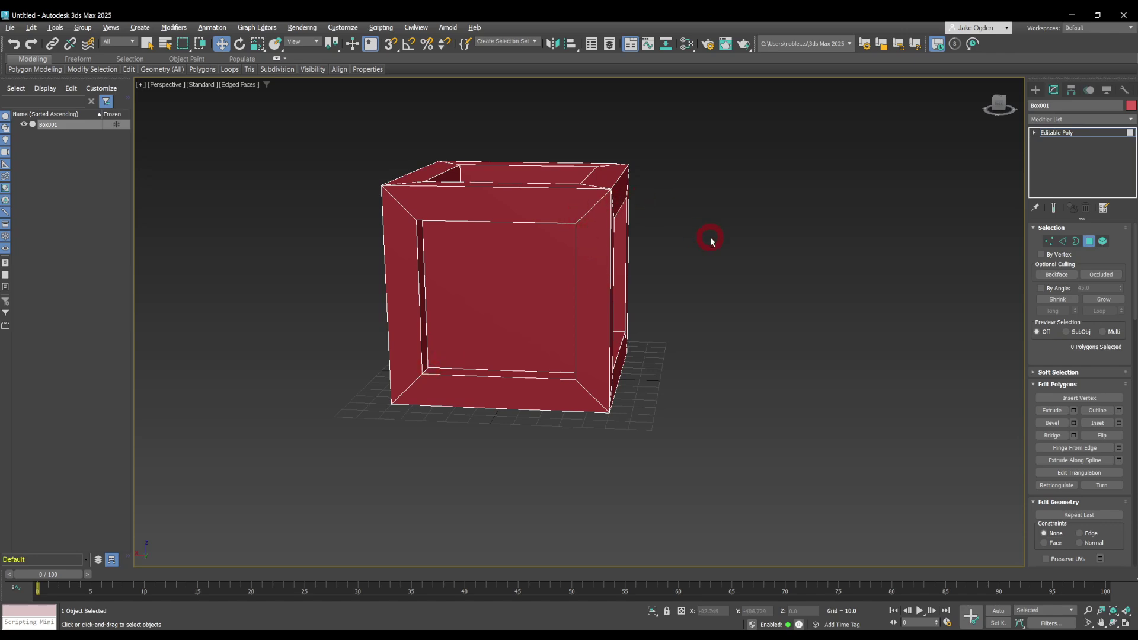
middle_click_drag(712, 241, 637, 264, "alt")
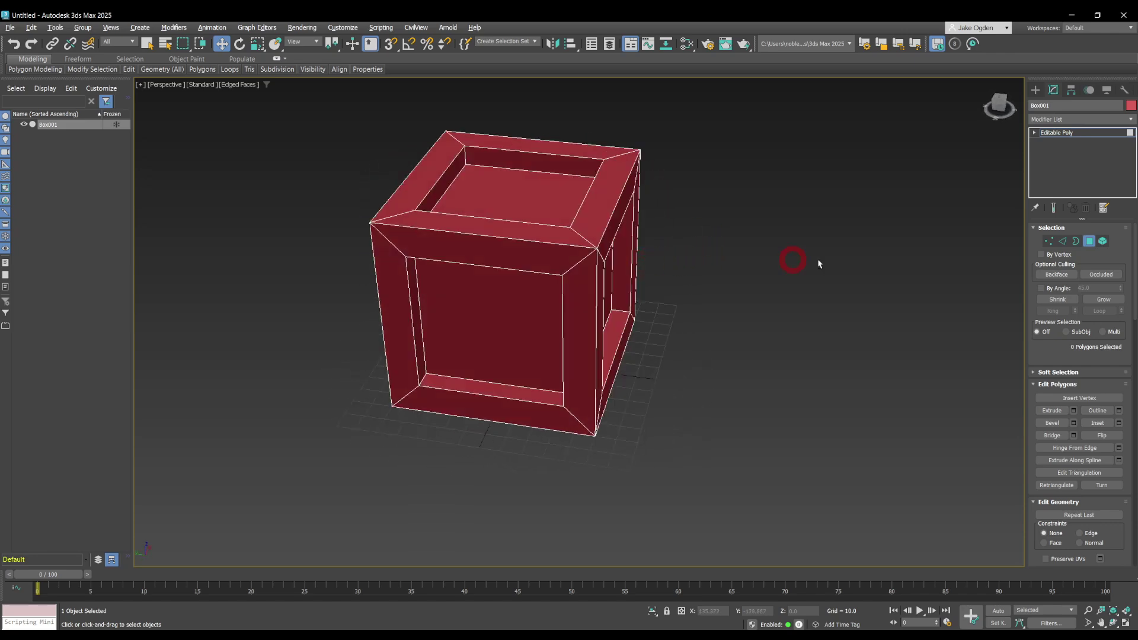
left_click(1089, 242)
Create a cube-shaped box about 16.6 units per side on the ground beside the crate's near bottom corner.
left_click(1036, 90)
left_click(1054, 161)
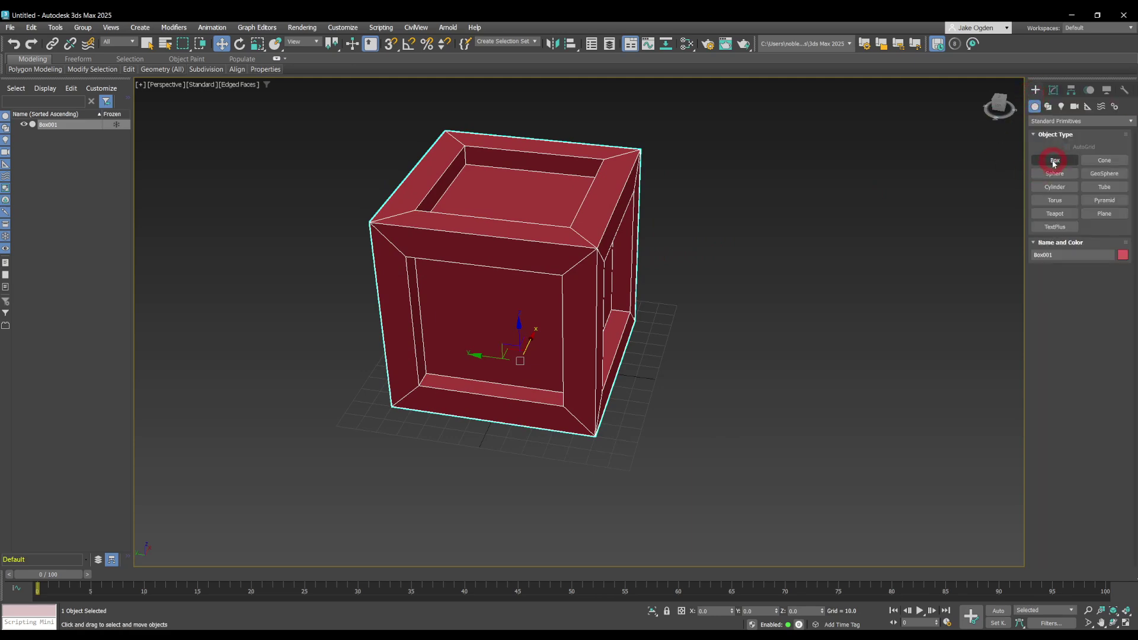
left_click_drag(609, 463, 617, 480)
right_click(912, 209)
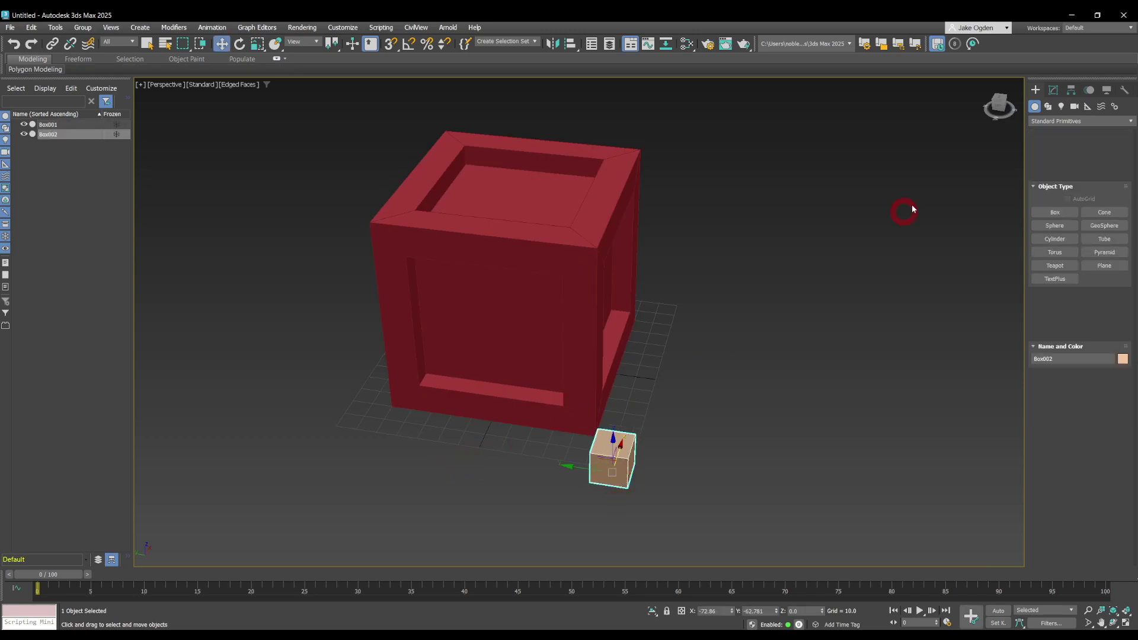
Set the small box's length to 100 and its width and height to 10.
left_click(1053, 90)
double_click(1090, 241)
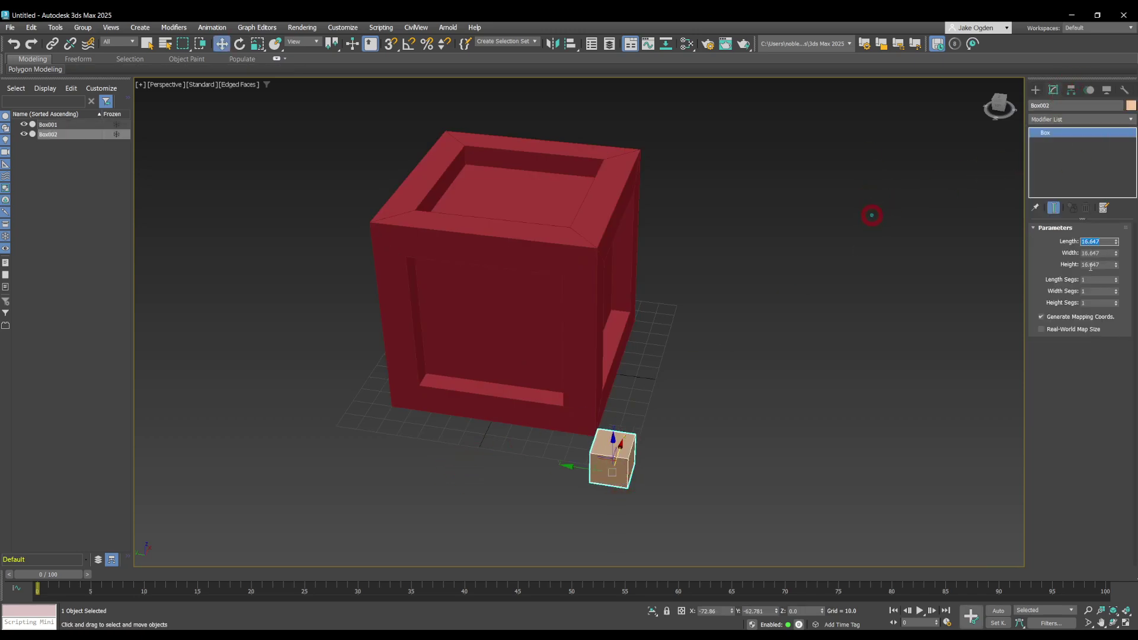
type("10")
double_click(1096, 252)
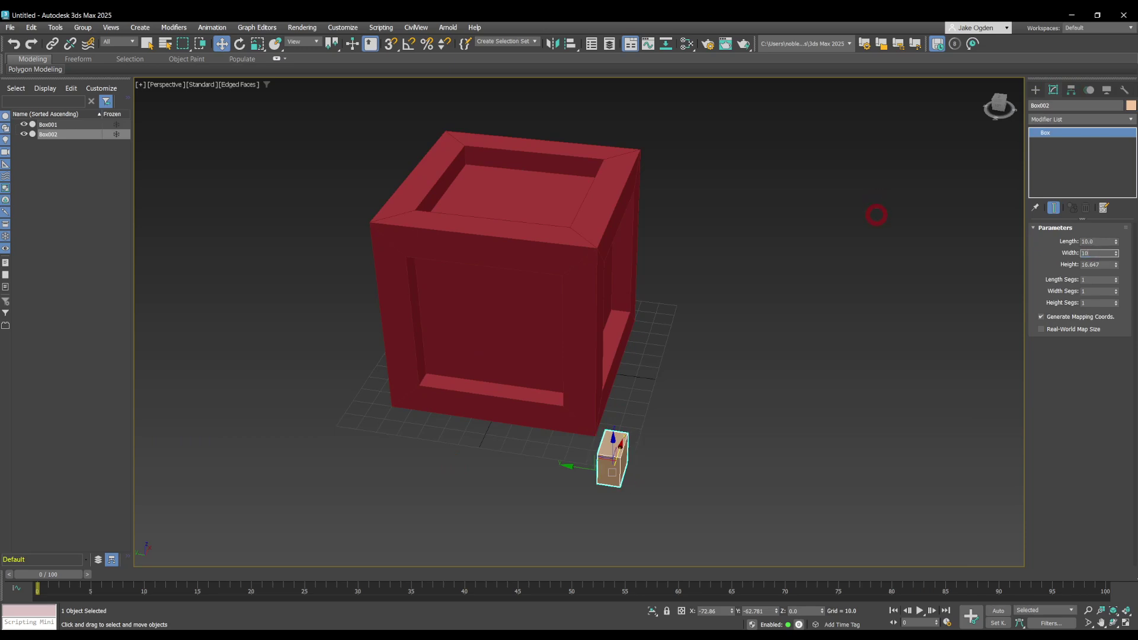
type("10")
key("Return")
left_click_drag(1116, 242, 1136, 166)
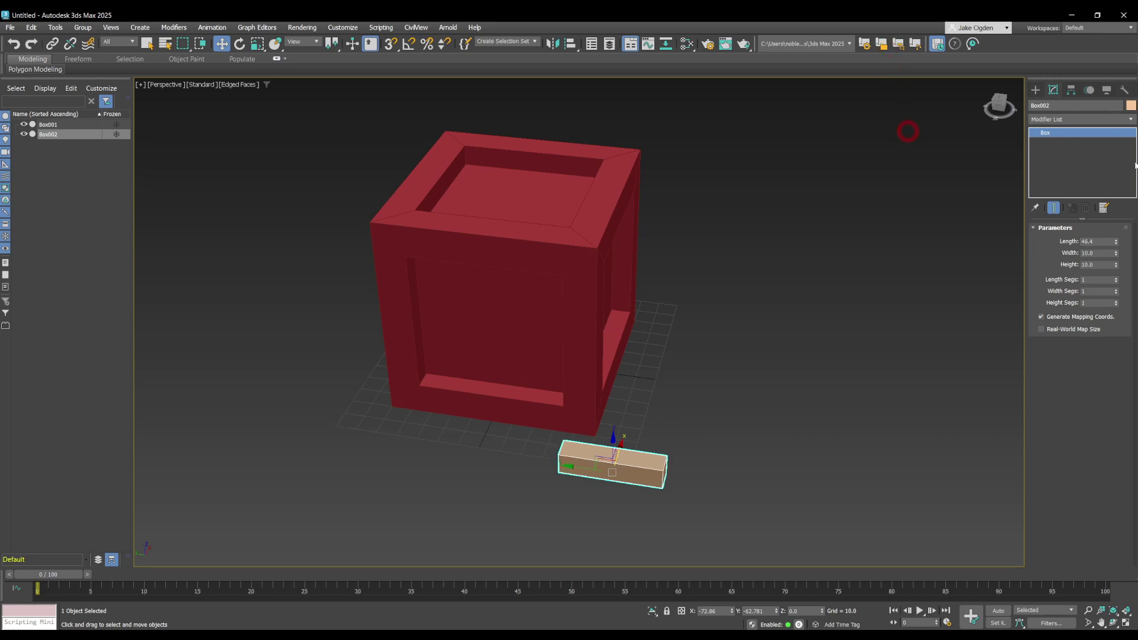
double_click(1099, 242)
key("Return")
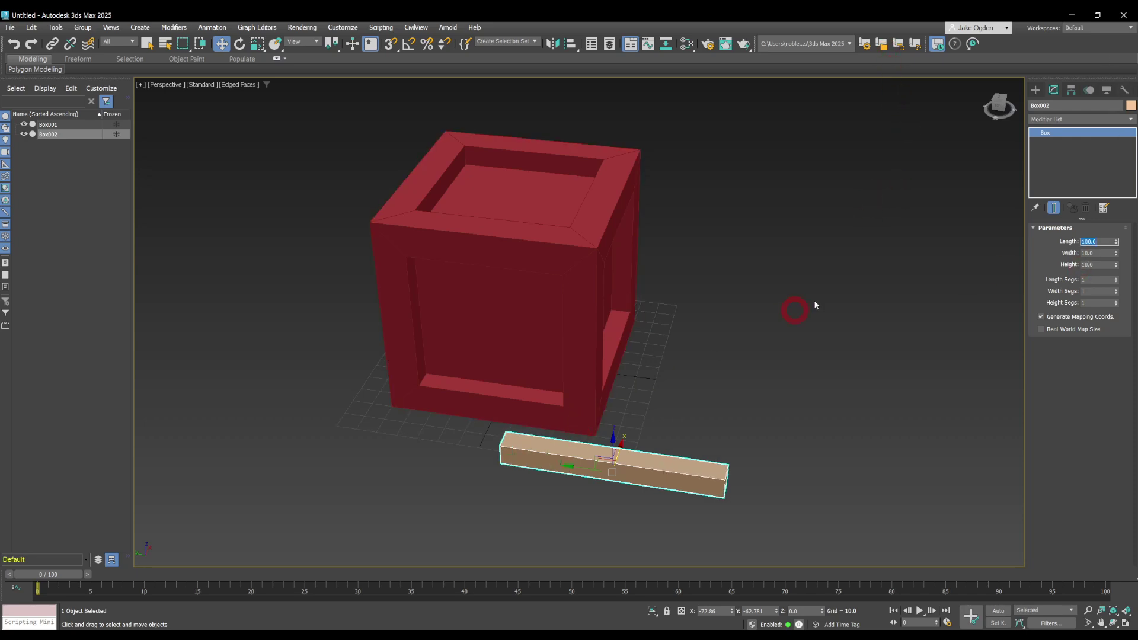
Position the long box at X 0 and Y 0, and slide it out along X to about -61.5 beside the crate.
left_click(664, 401)
left_click(625, 464)
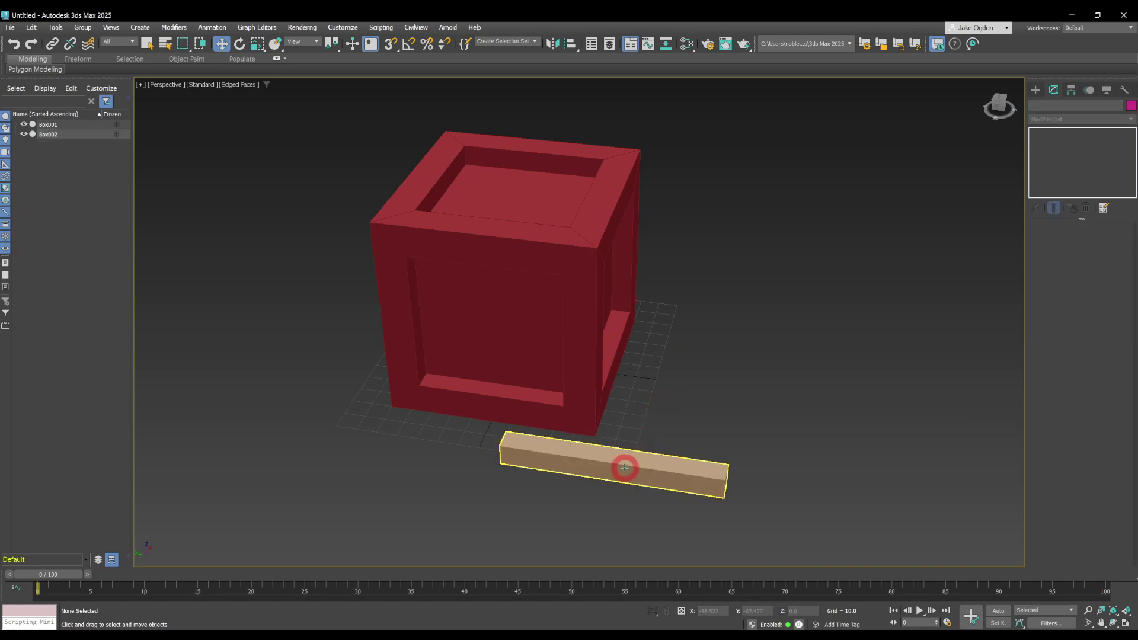
double_click(720, 611)
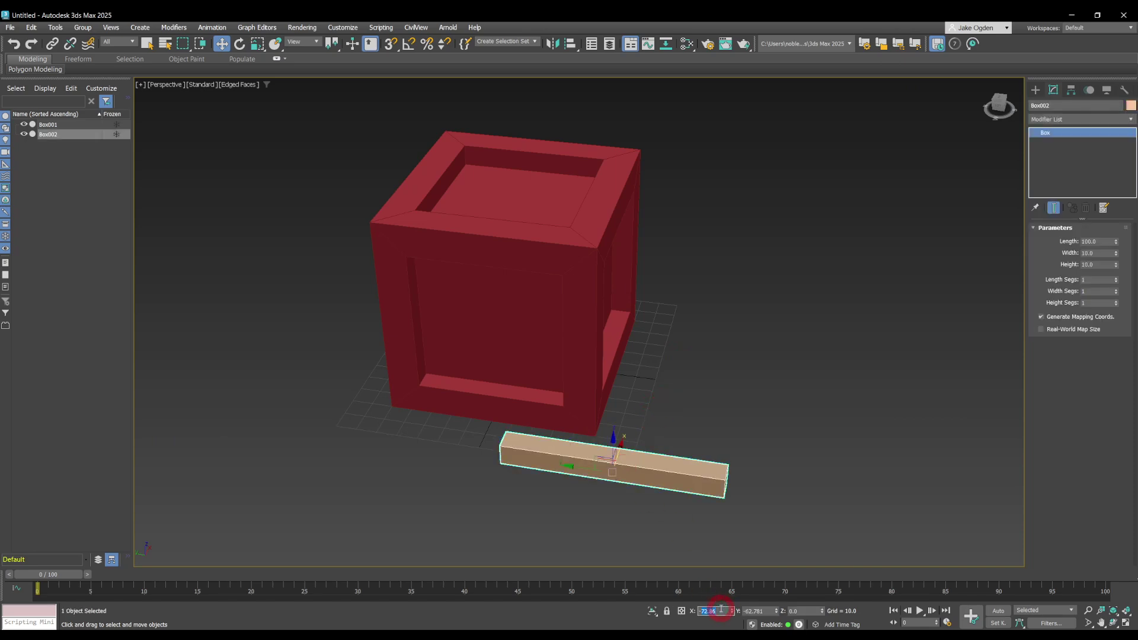
double_click(761, 610)
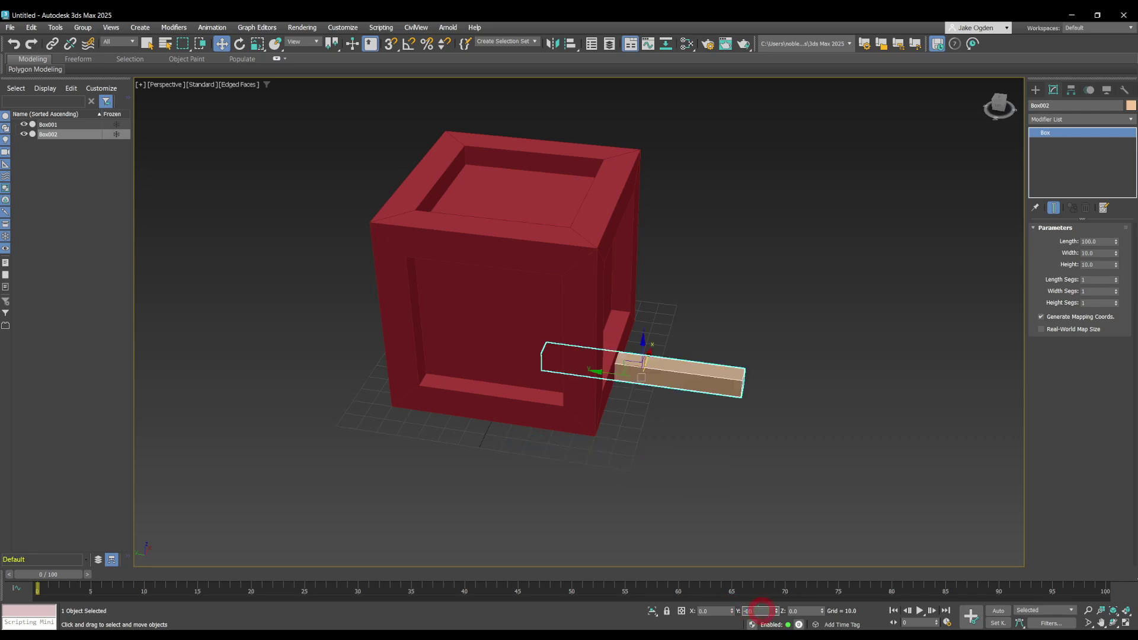
type("0")
key("Return")
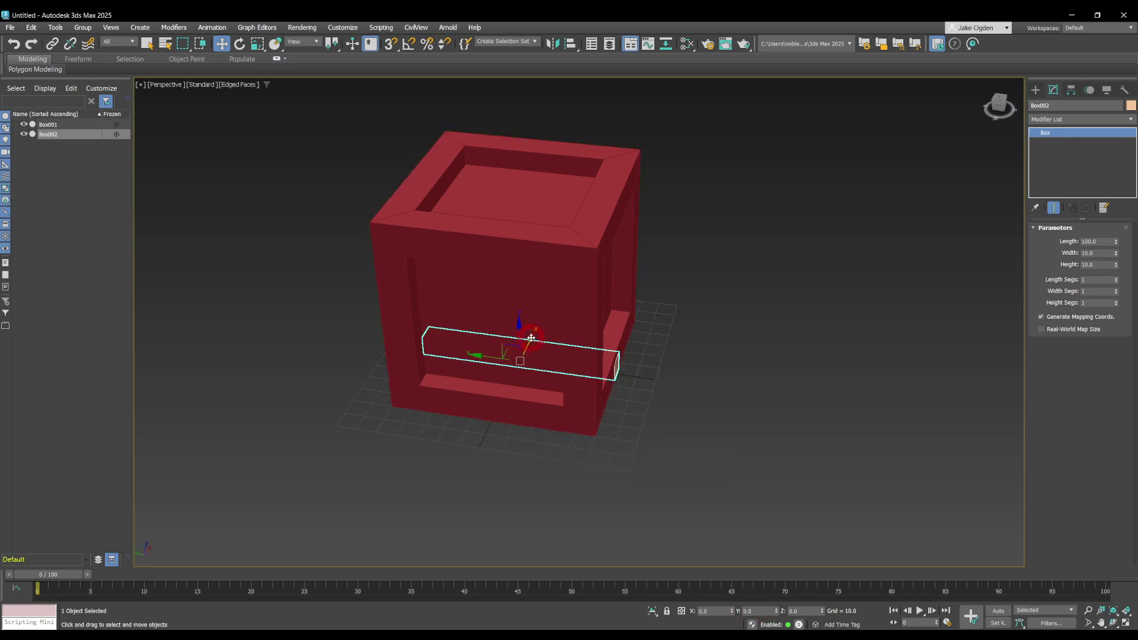
left_click_drag(531, 338, 496, 411)
middle_click_drag(574, 467, 507, 433, "alt")
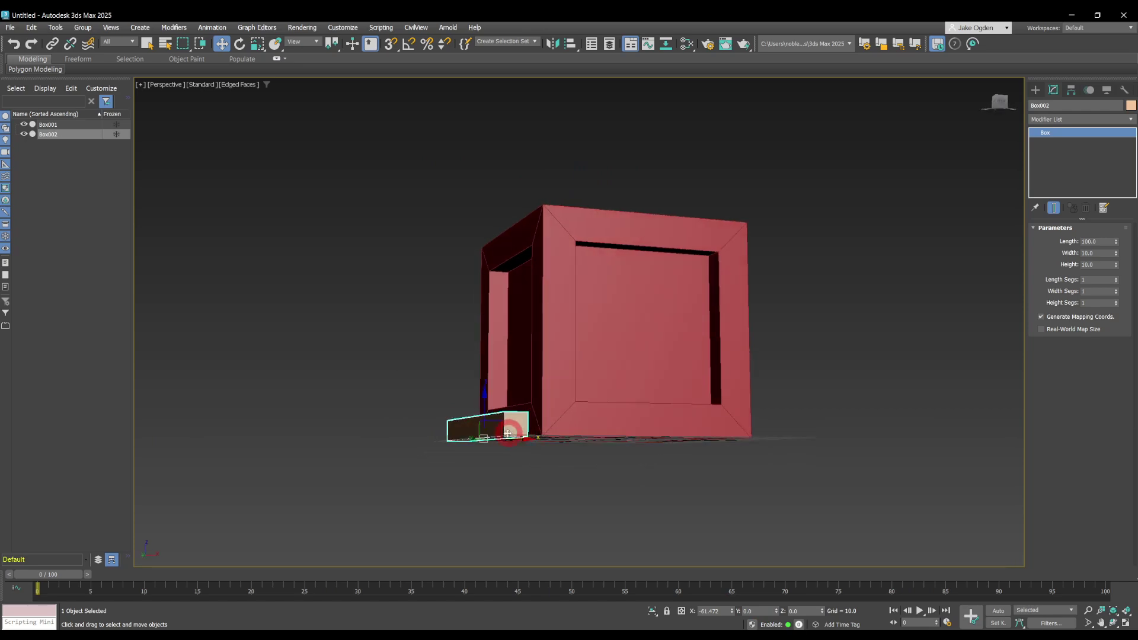
Try rotating the long box freely about its Y axis to about -90.4 degrees, and undo the rotation.
key("e")
left_click_drag(462, 399, 415, 483)
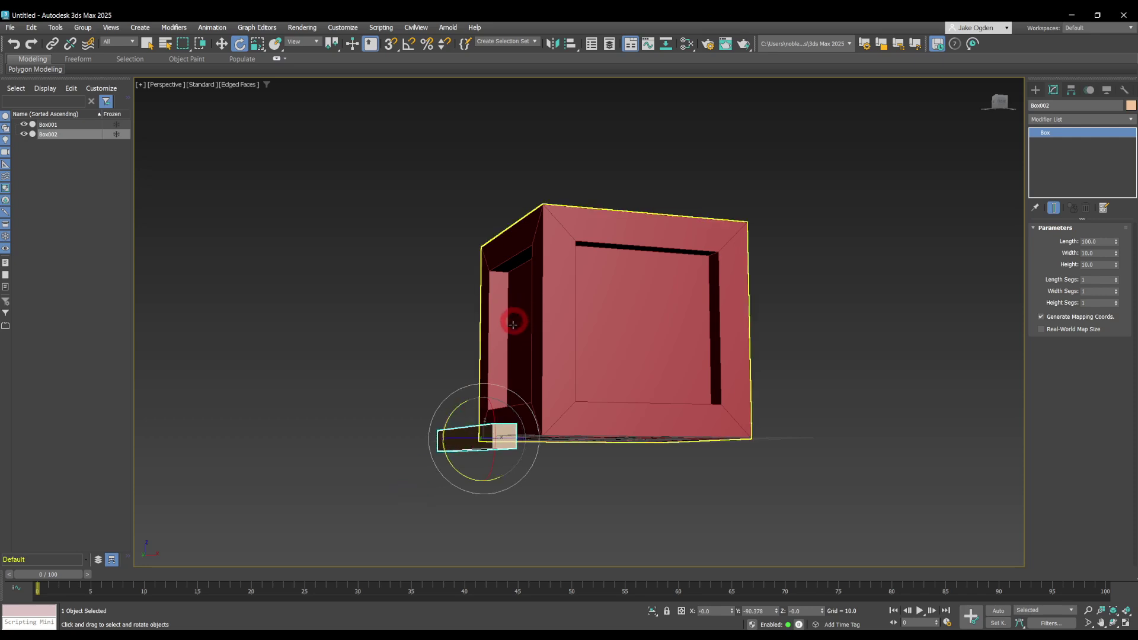
middle_click_drag(374, 368, 432, 399, "alt")
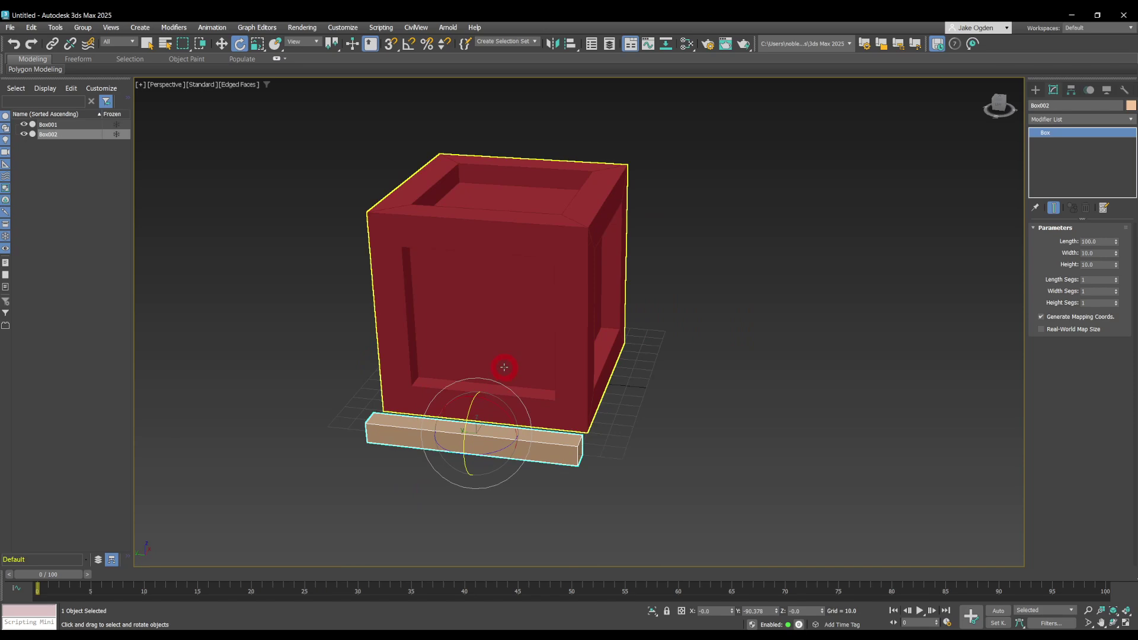
key("ctrl+z")
Rotate the long box freely about Y, set its Y rotation to -90, and undo both rotation changes.
middle_click_drag(627, 328, 572, 415, "alt")
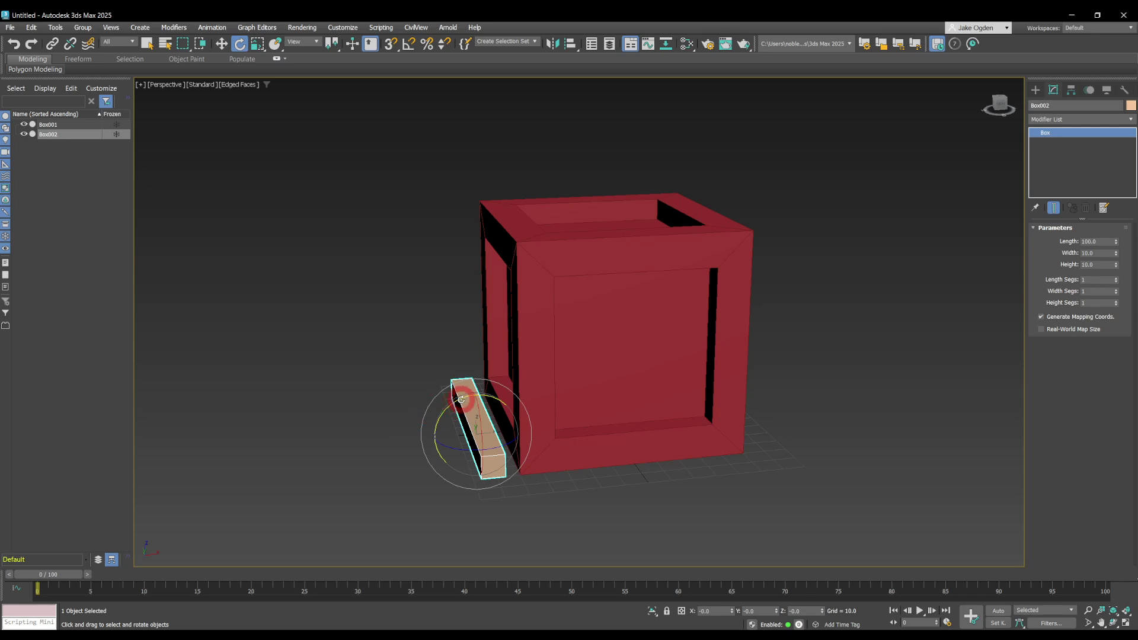
left_click_drag(464, 399, 389, 432)
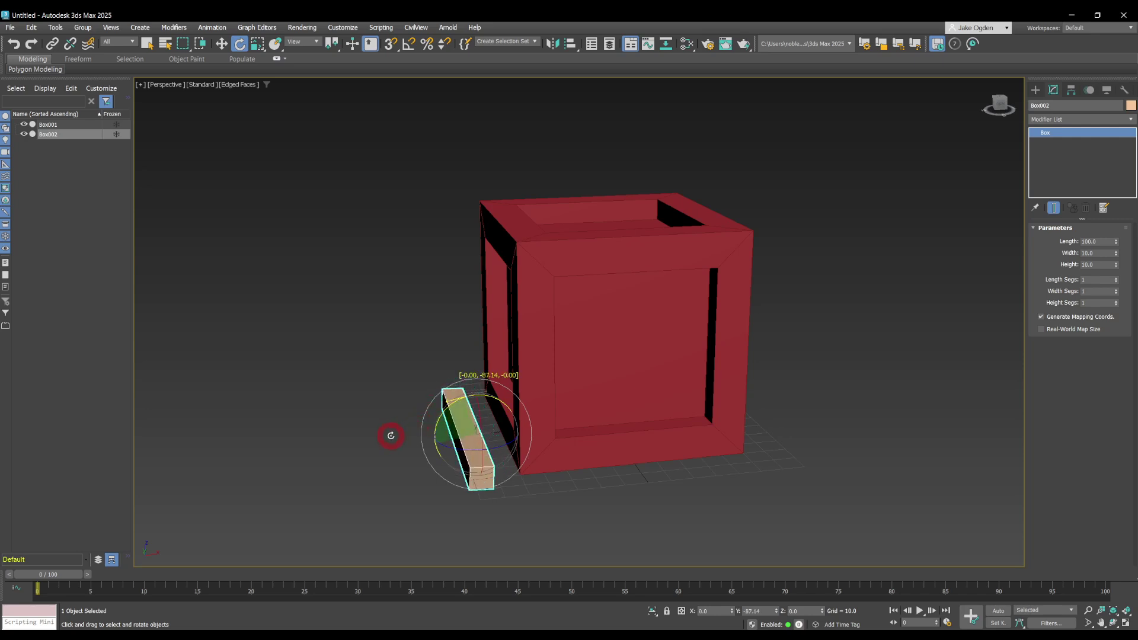
left_click(757, 611)
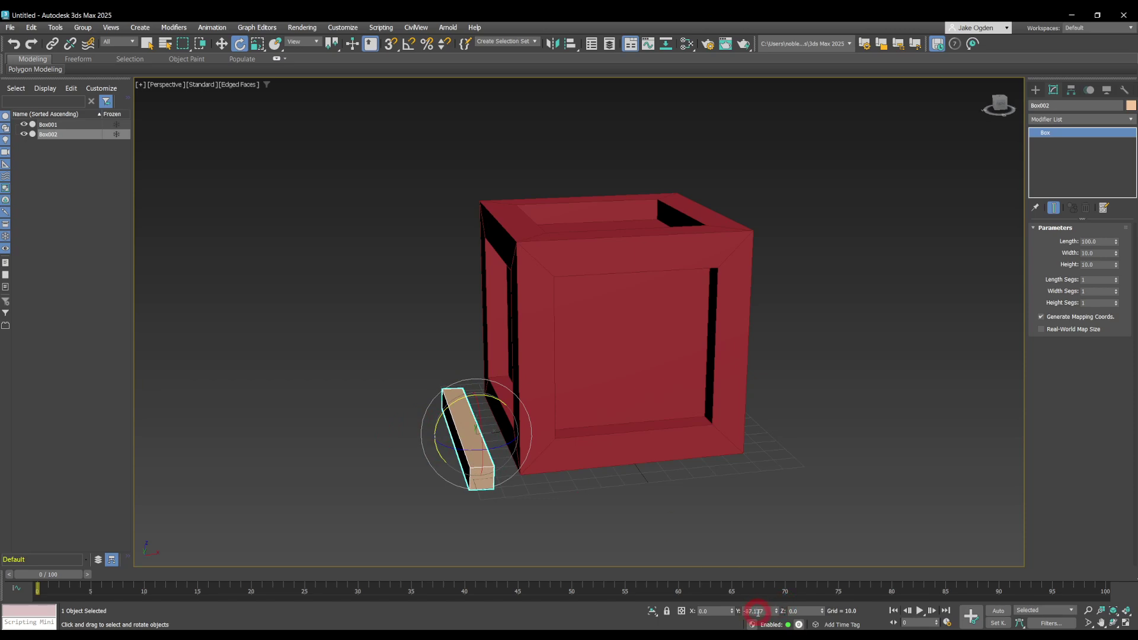
left_click_drag(759, 610, 783, 620)
type("-90")
key("Return")
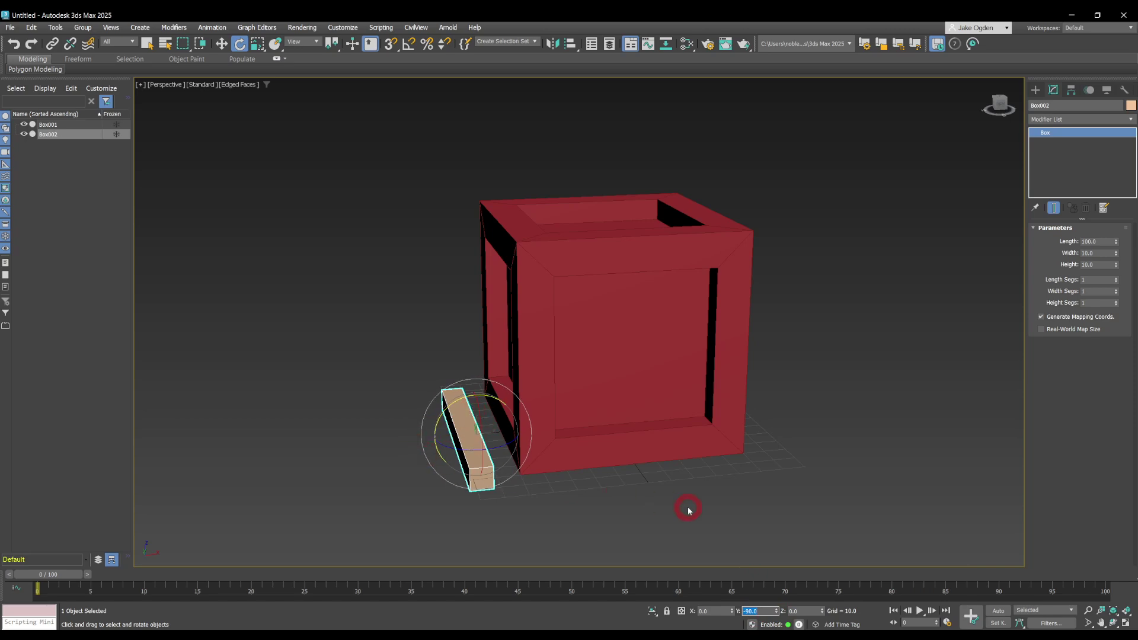
key("ctrl+z")
key("ctrl+z")
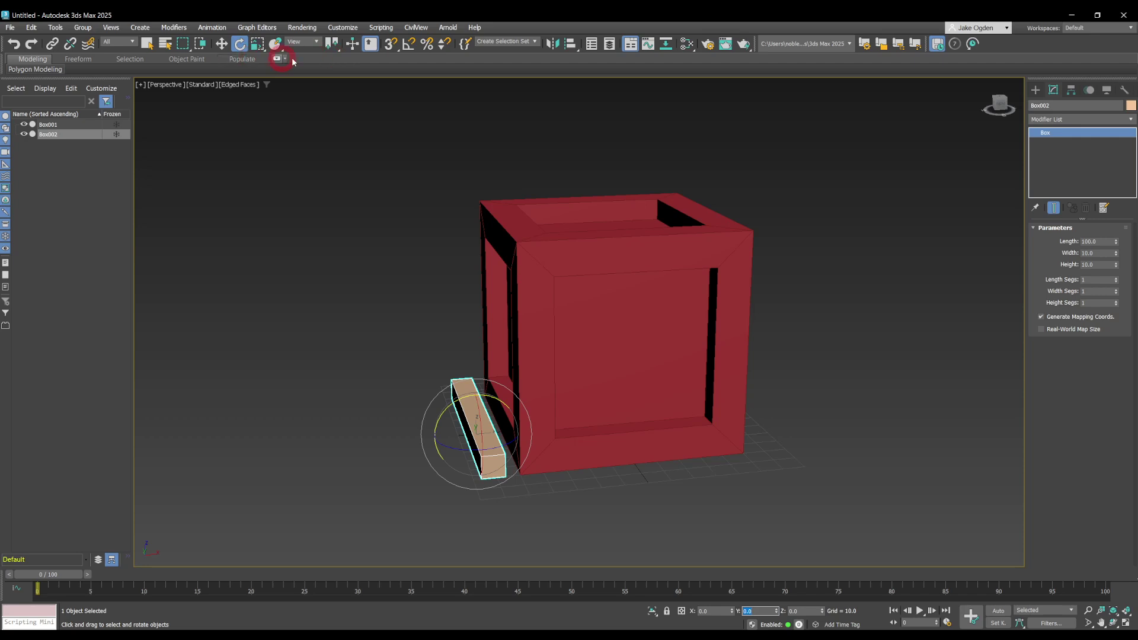
Turn on Angle Snap and review its angle increment in the Grid and Snap Settings.
left_click(409, 45)
left_click(463, 398)
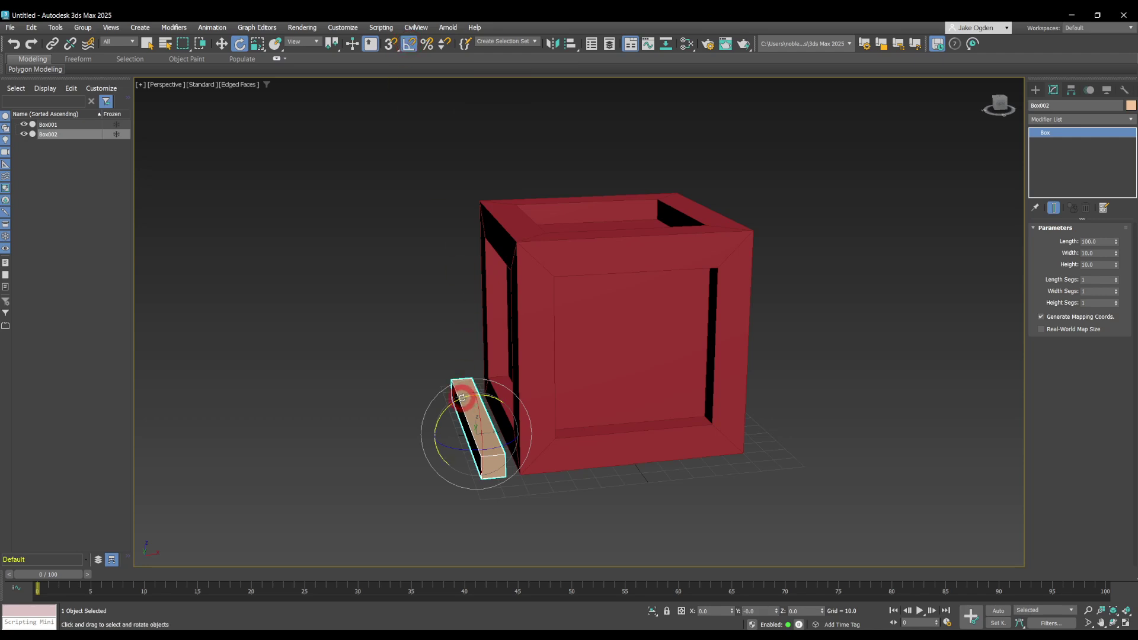
mouse_move(462, 397)
left_mouse_down()
mouse_move(481, 394)
mouse_move(429, 404)
mouse_move(463, 399)
left_mouse_up()
right_click(409, 45)
left_click(582, 324)
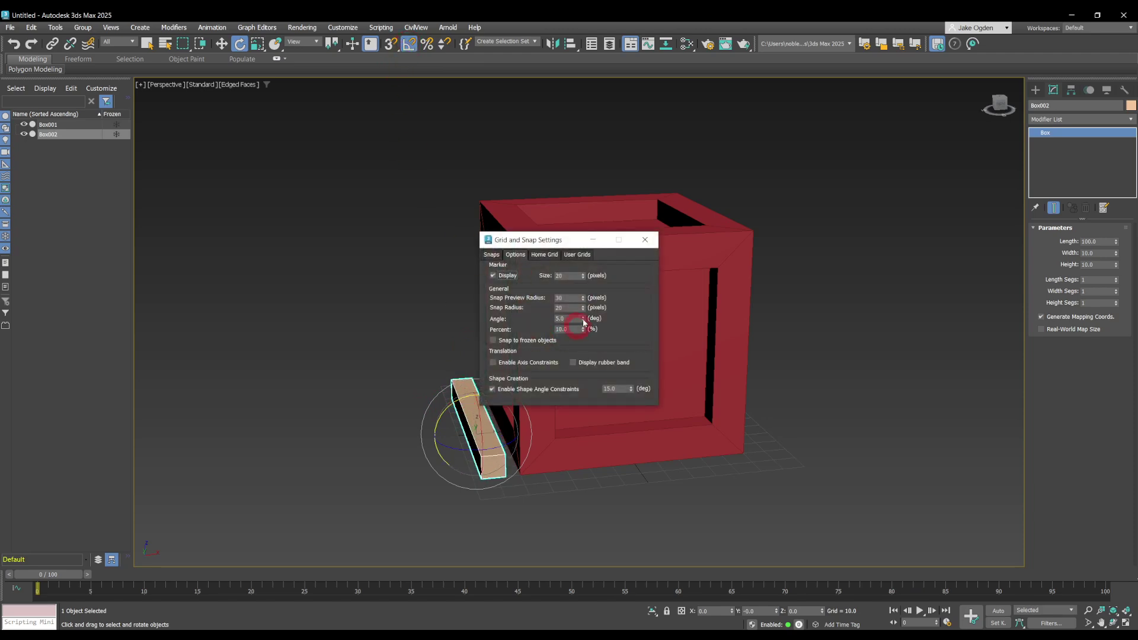
left_click(550, 347)
left_click(567, 318)
left_click(645, 240)
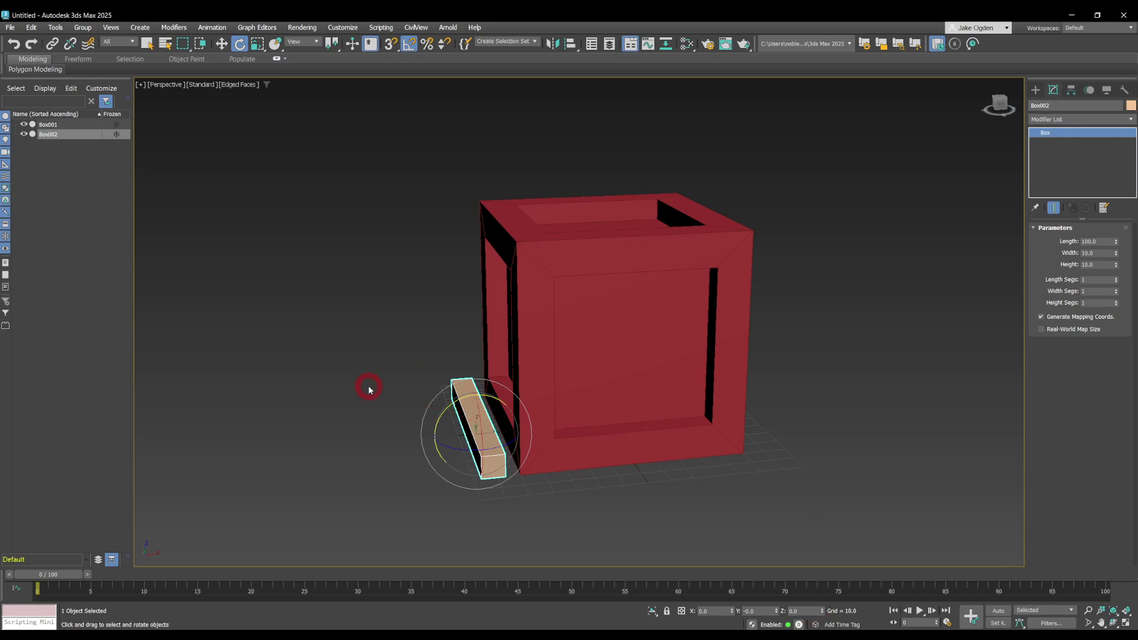
Rotate the long box a quarter turn about its Y axis with Angle Snap, return to the Move tool and deselect it.
left_click_drag(458, 415, 431, 415)
key("w")
left_click(349, 391)
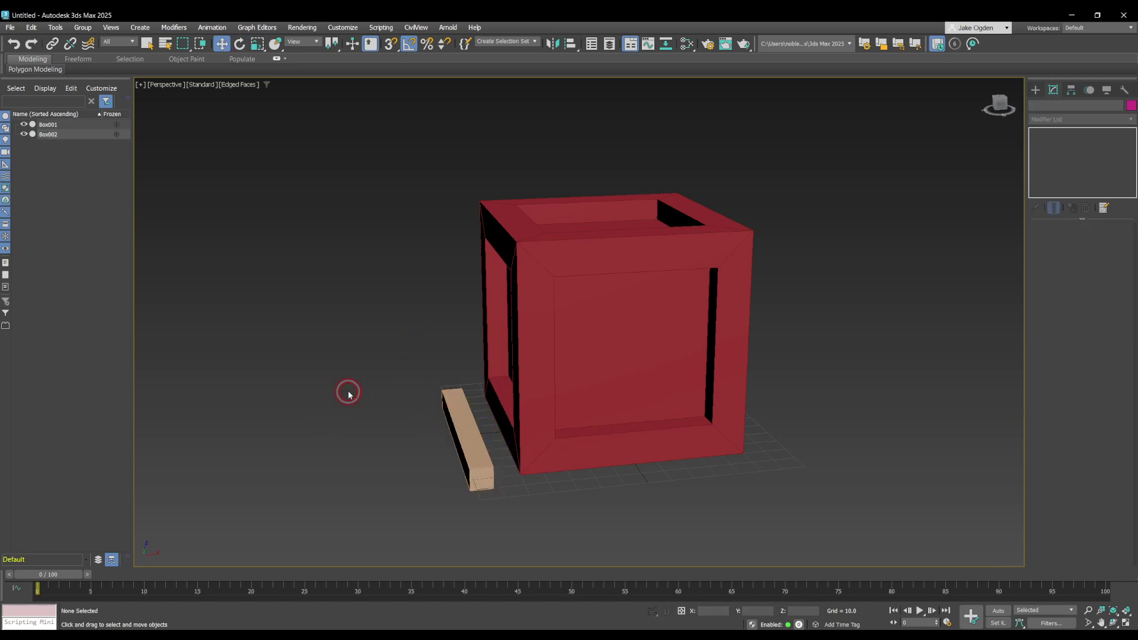
Select the long box beside the crate and set its Z position to 50.
middle_click_drag(352, 419, 372, 385, "alt")
left_click(425, 427)
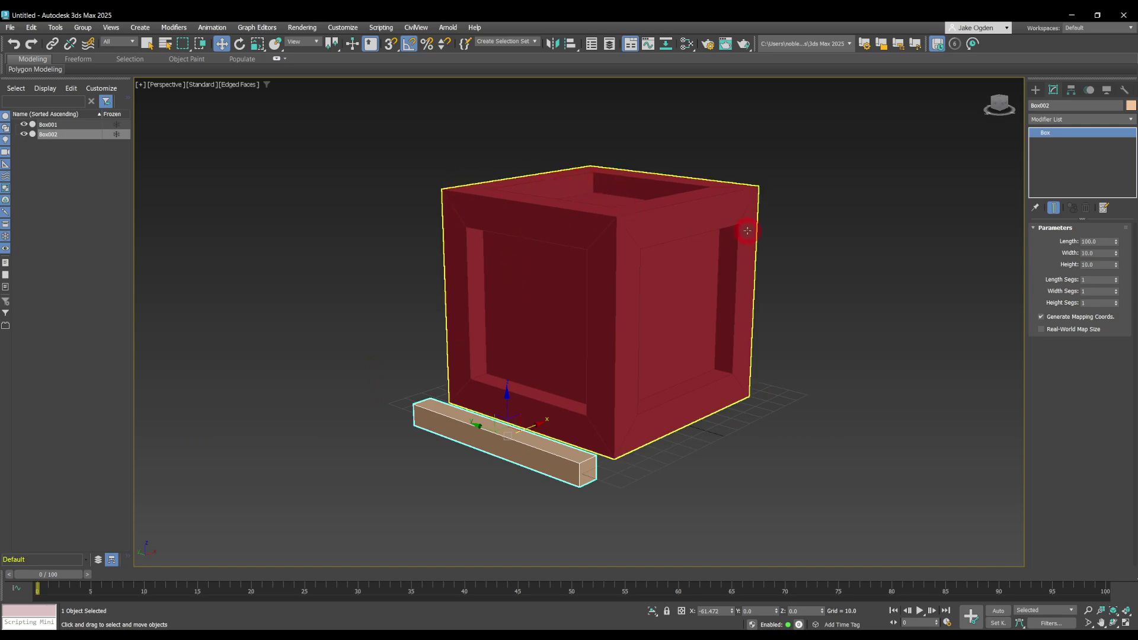
double_click(799, 611)
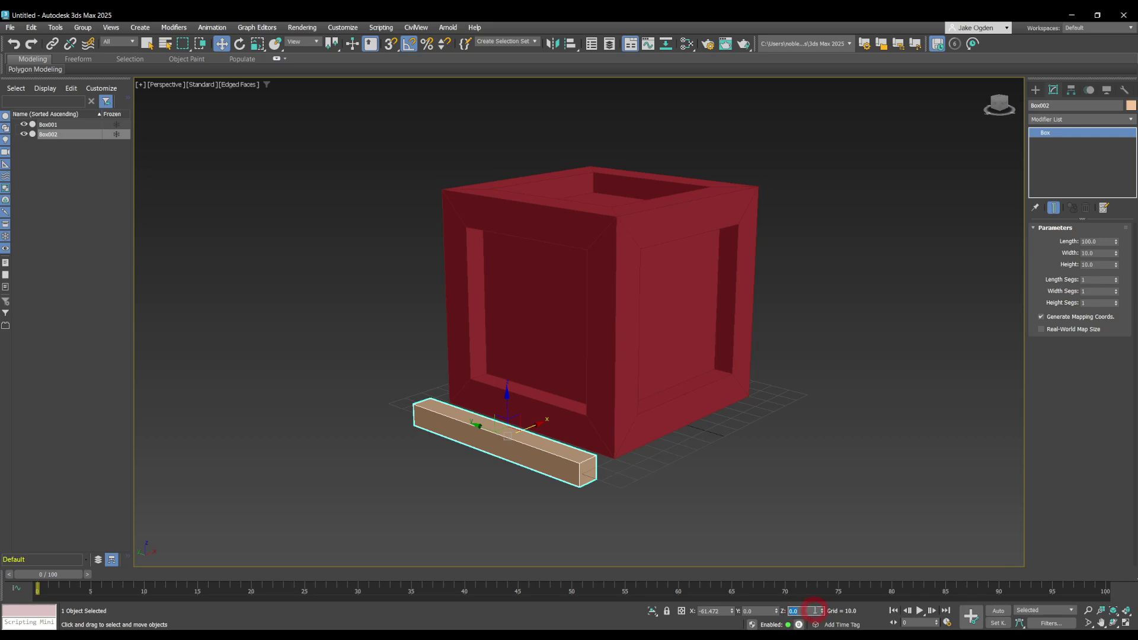
key("Return")
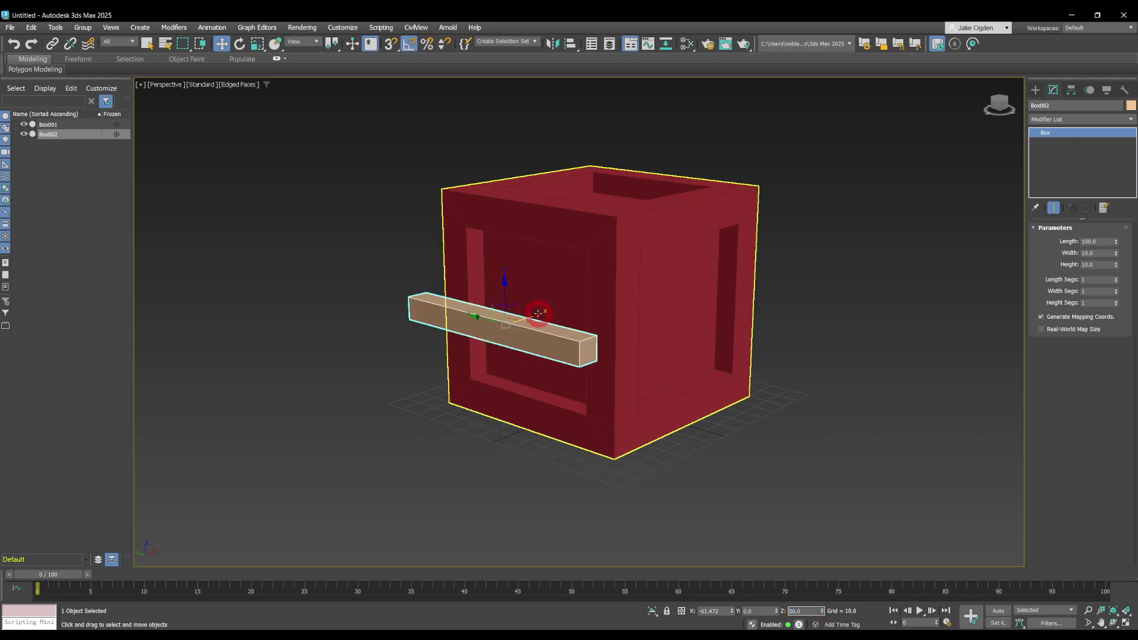
Move the beam along X into the recess of the crate's side face, to about X -38.9.
left_click(541, 314)
left_click(524, 321)
left_click_drag(524, 320, 569, 306)
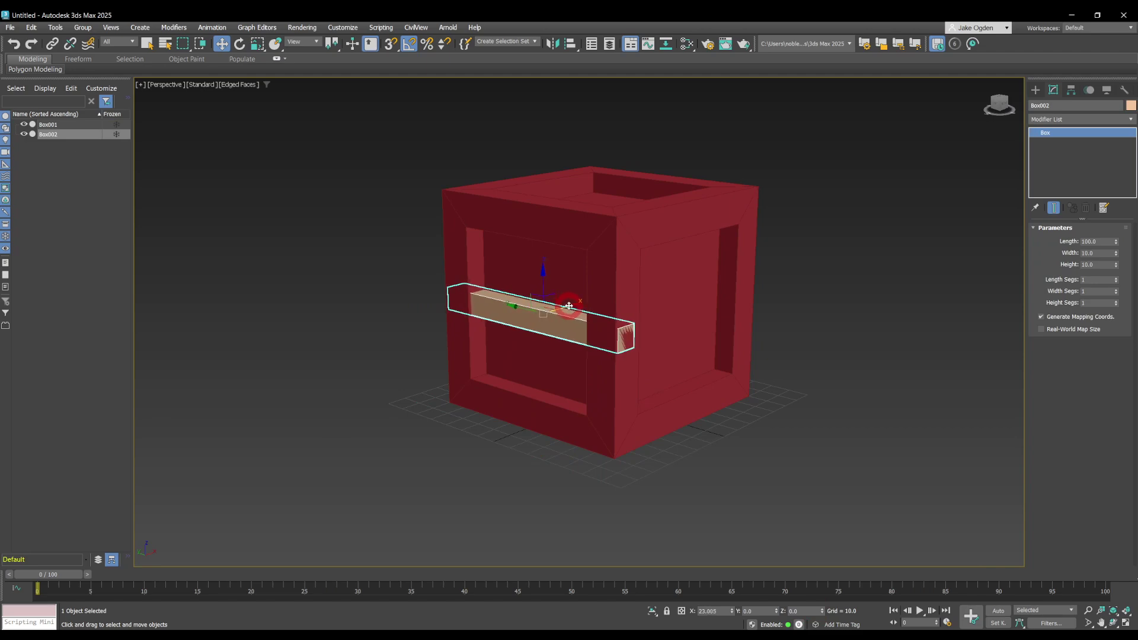
middle_click_drag(556, 314, 549, 328, "alt")
scroll(533, 292, "up", 4)
scroll(436, 281, "down", 1)
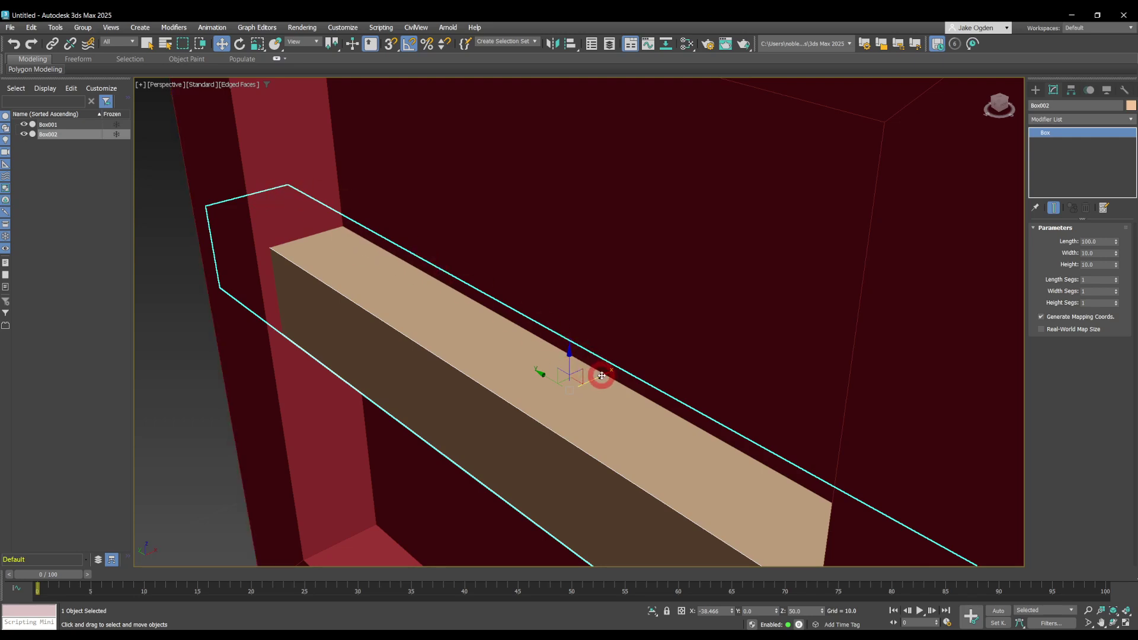
mouse_move(602, 375)
left_mouse_down()
mouse_move(582, 386)
mouse_move(597, 377)
left_mouse_up()
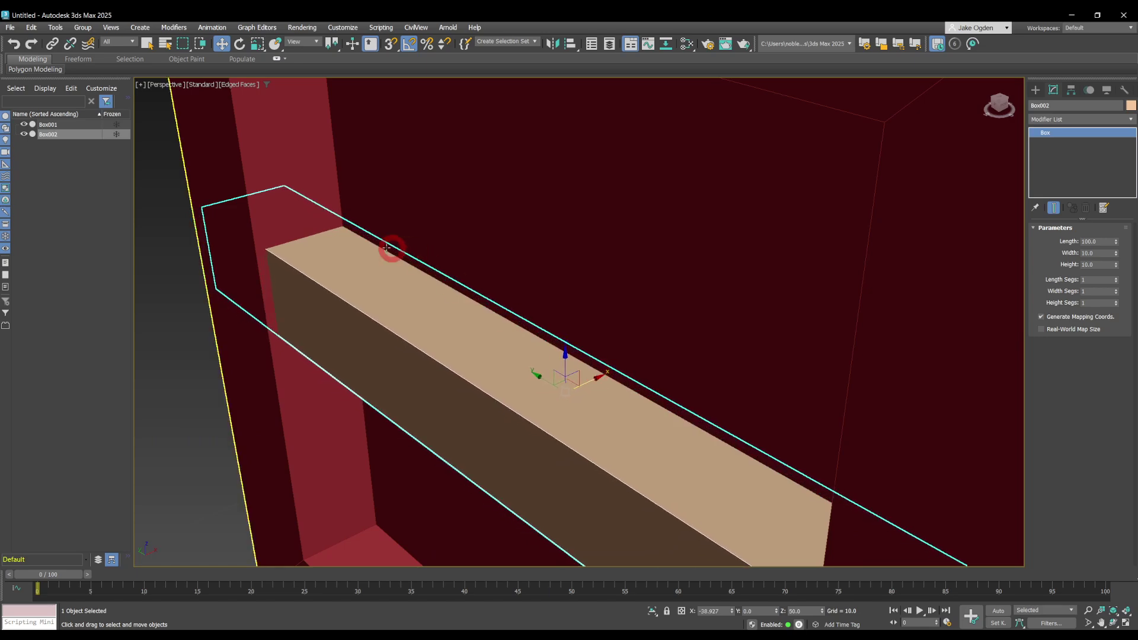
Rotate the beam 45 degrees about the X axis so it runs diagonally across the recessed side face.
middle_click_drag(362, 234, 437, 330, "alt")
scroll(425, 321, "down", 8)
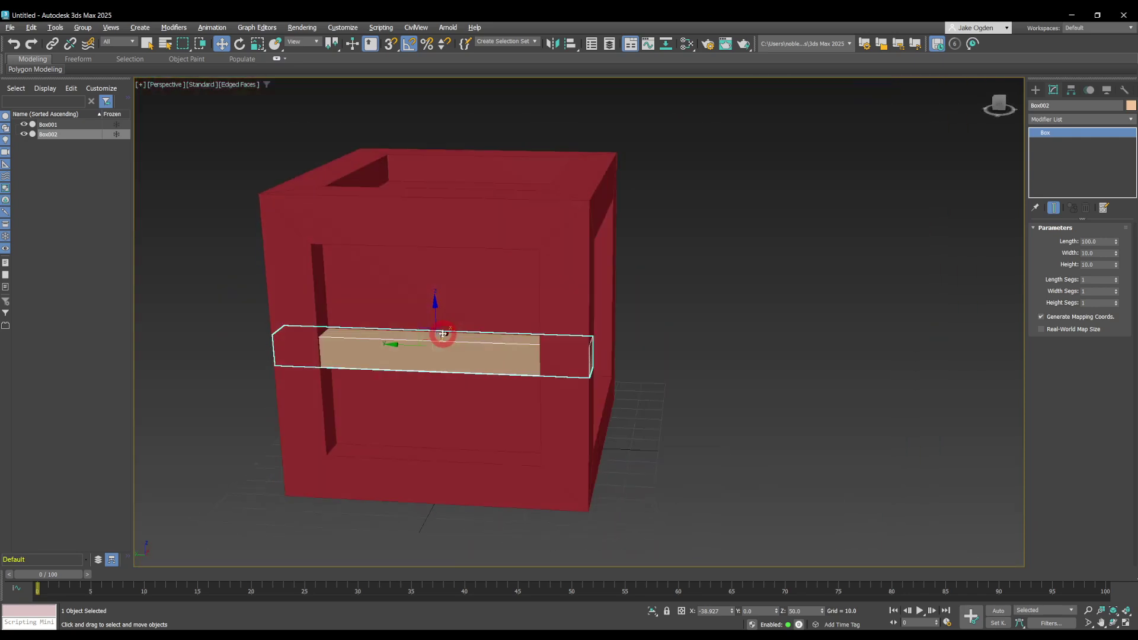
key("e")
left_click_drag(454, 311, 438, 297)
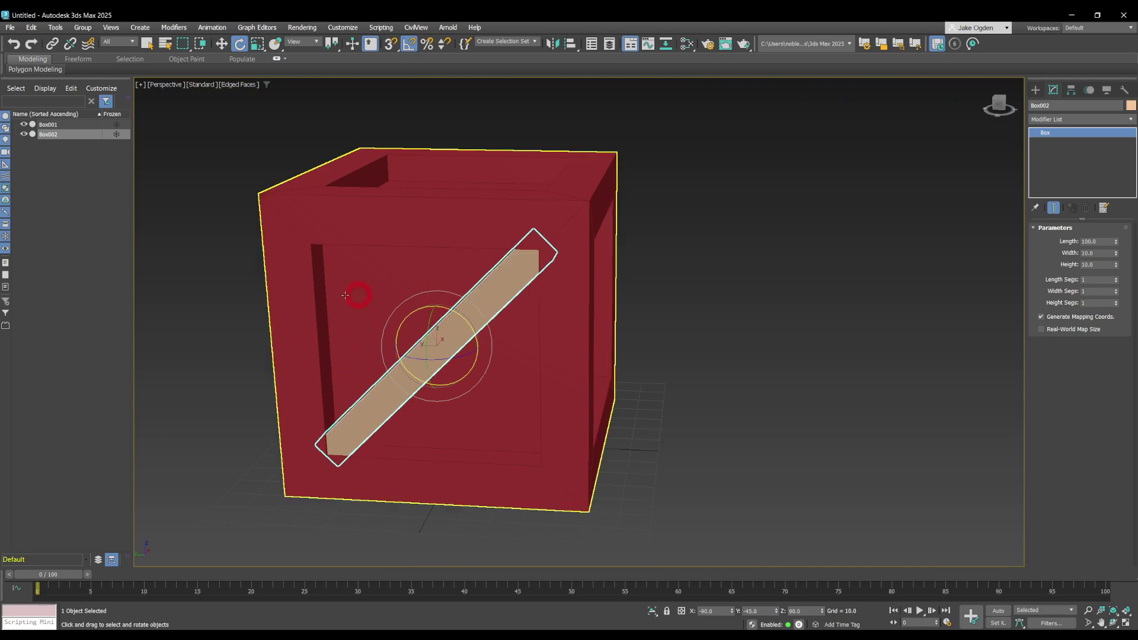
Nudge the diagonal beam slightly deeper into the crate's recess along the X axis.
middle_click_drag(251, 343, 206, 344, "alt")
scroll(356, 407, "up", 5)
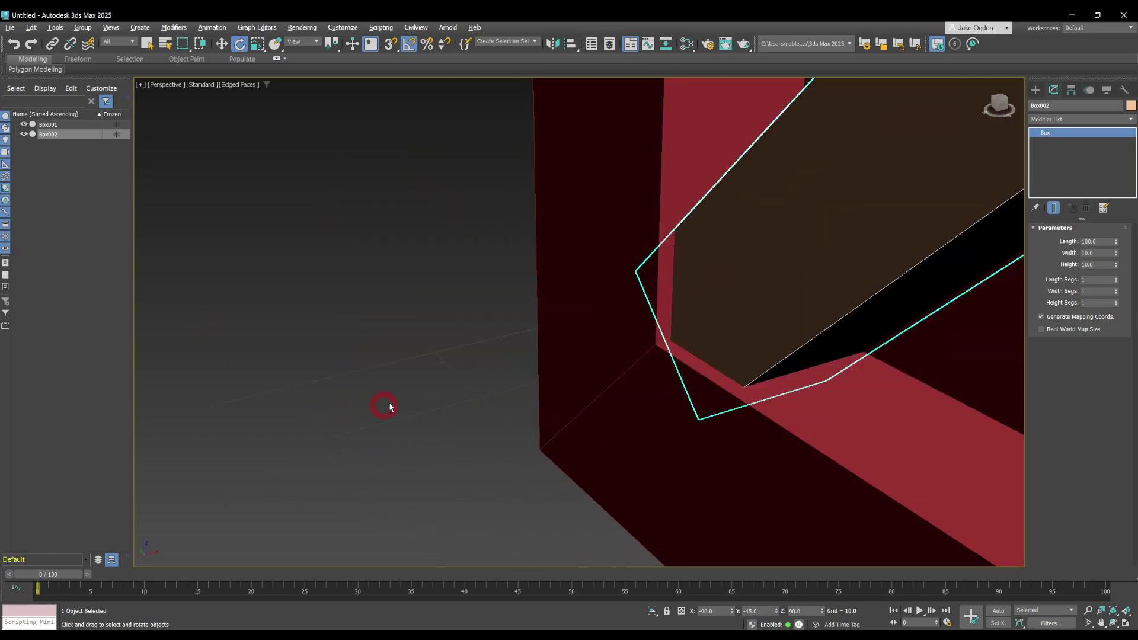
scroll(463, 382, "down", 1)
scroll(515, 348, "down", 3)
middle_click_drag(514, 348, 512, 348, "alt")
scroll(521, 330, "up", 5)
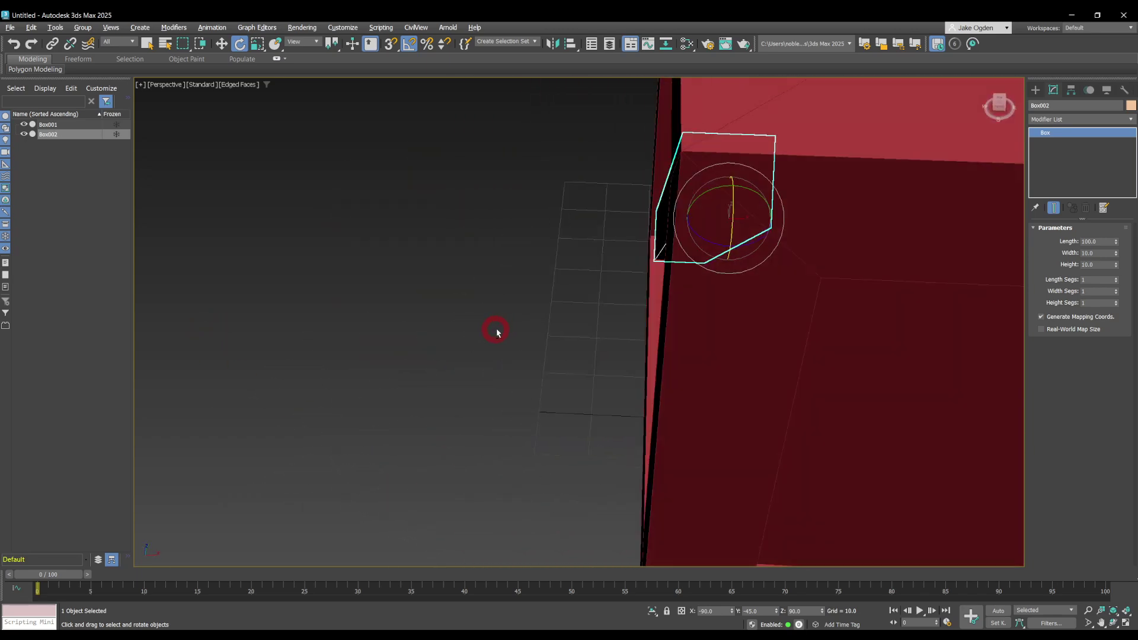
scroll(495, 330, "down", 4)
key("w")
mouse_move(733, 231)
left_mouse_down()
mouse_move(739, 224)
mouse_move(701, 244)
mouse_move(738, 224)
left_mouse_up()
scroll(509, 261, "down", 5)
middle_click_drag(529, 262, 599, 237, "alt")
middle_click_drag(793, 168, 604, 288, "alt")
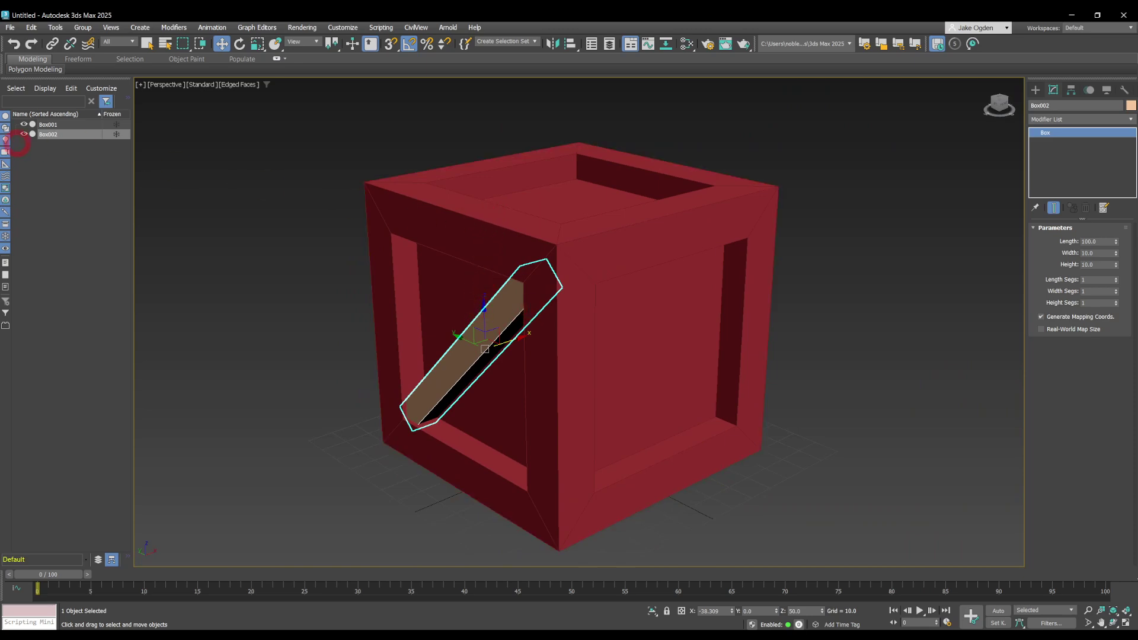
Hide and unhide the crate and examine which of the diagonal beam's faces are buried inside it.
left_click(24, 125)
middle_click_drag(597, 304, 522, 282, "alt")
left_click(25, 124)
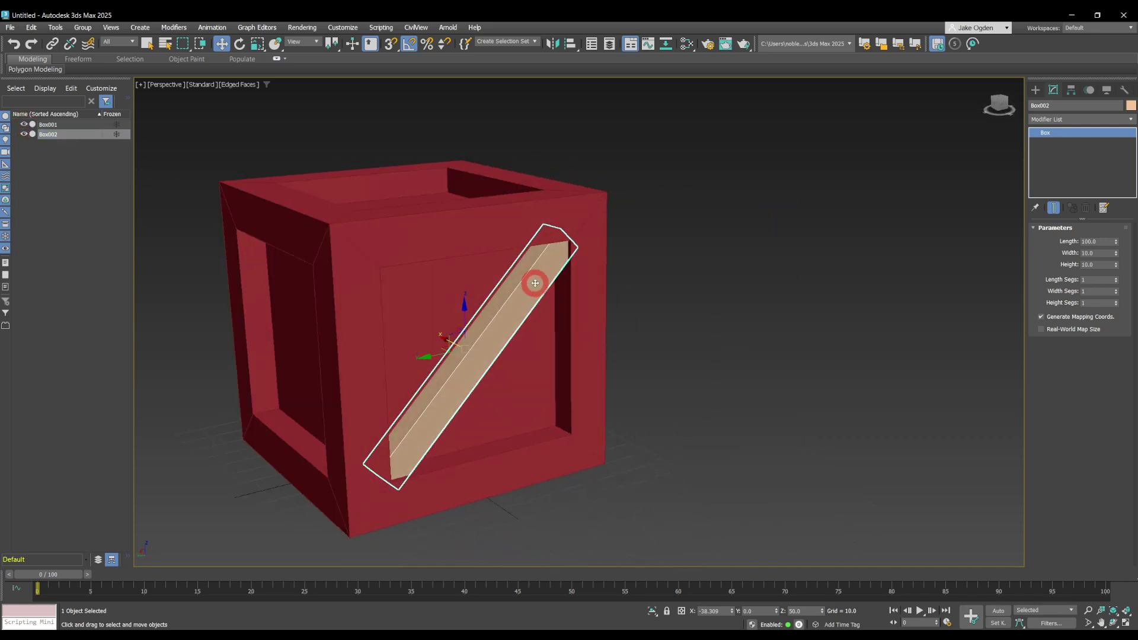
scroll(535, 282, "up", 5)
scroll(530, 264, "up", 3)
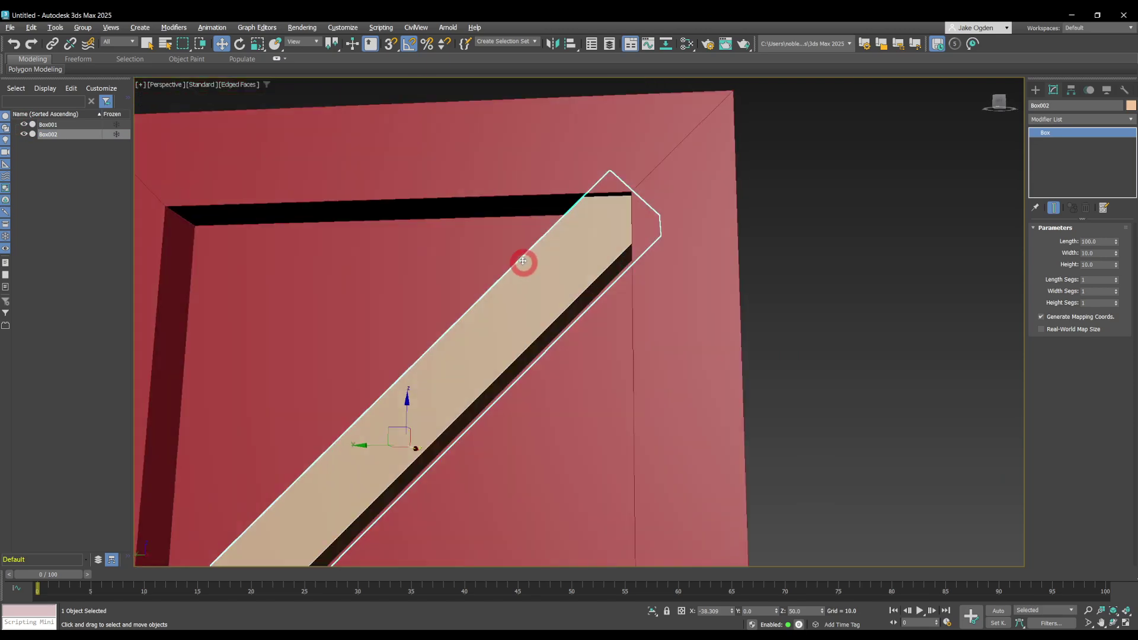
scroll(515, 261, "down", 5)
scroll(534, 278, "up", 4)
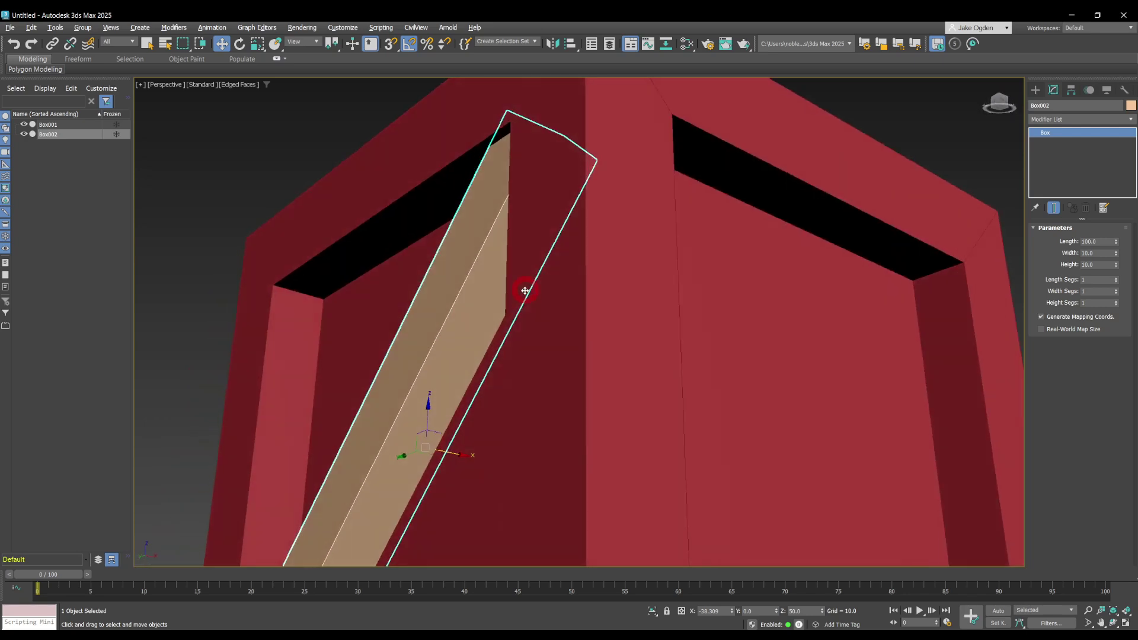
middle_click_drag(526, 290, 521, 297, "alt")
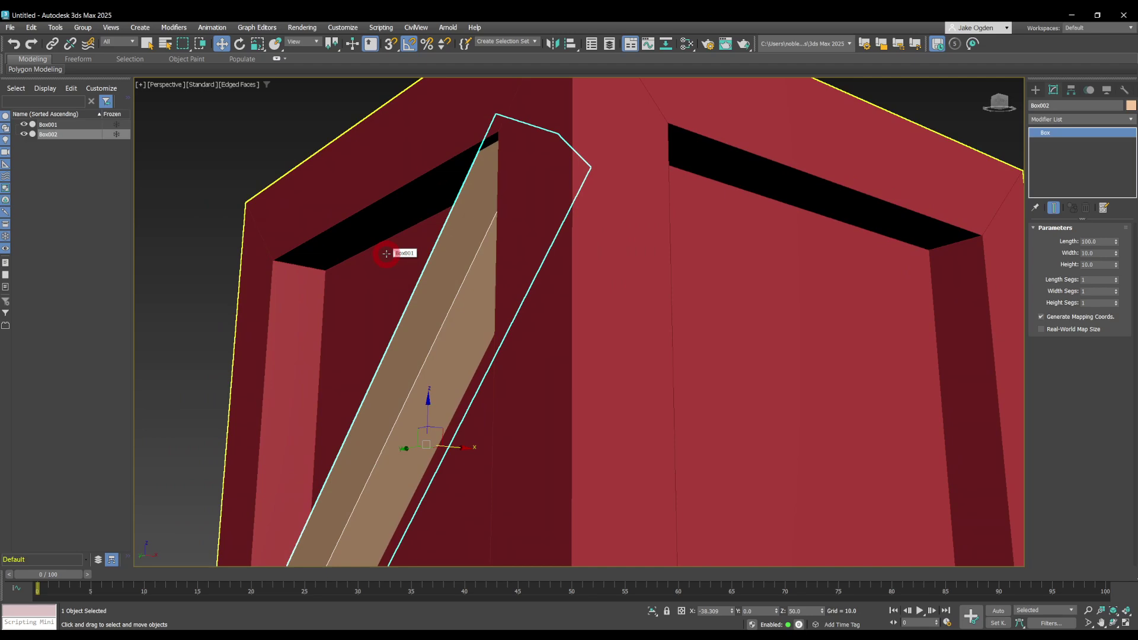
Hide the crate and convert the diagonal beam to an Editable Poly.
left_click(24, 124)
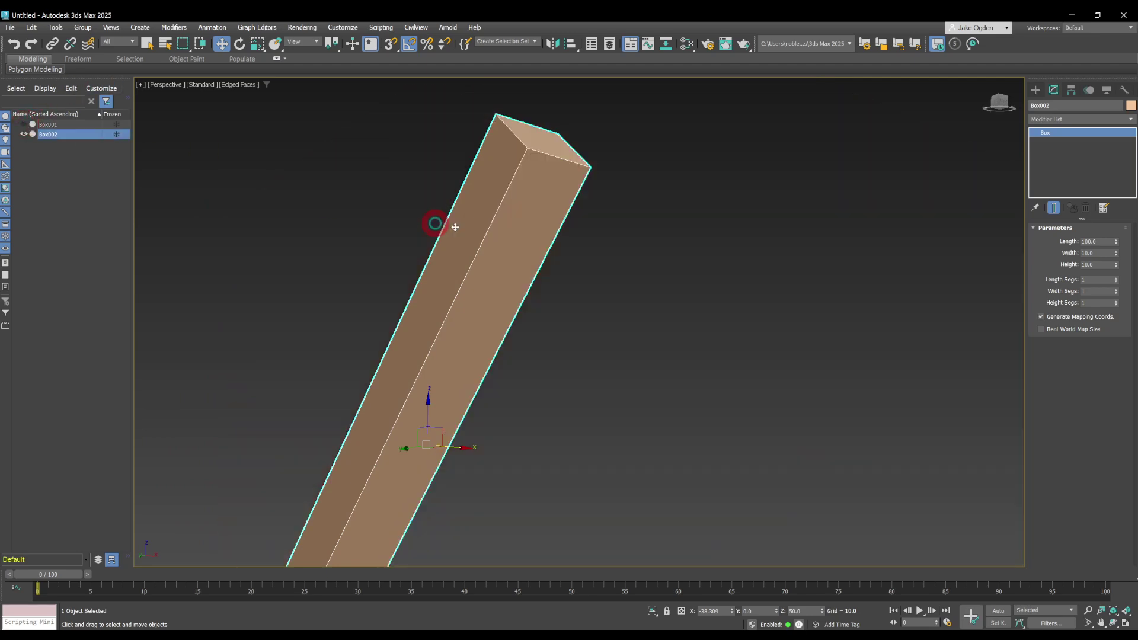
middle_click_drag(442, 223, 340, 223, "alt")
right_click(340, 223)
mouse_move(381, 371)
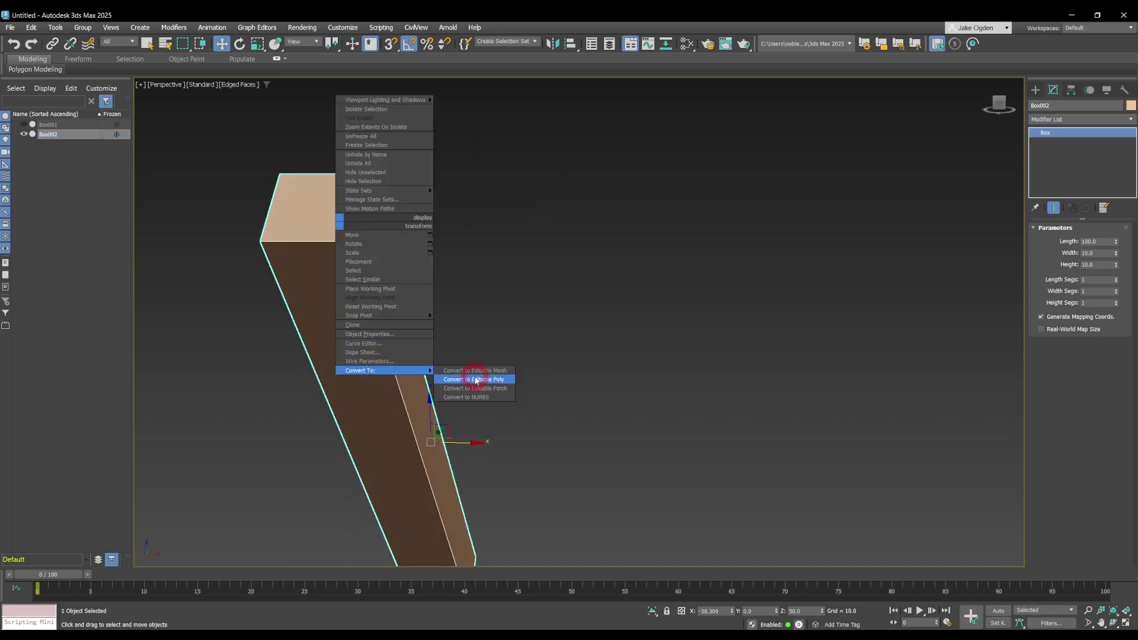
left_click(468, 380)
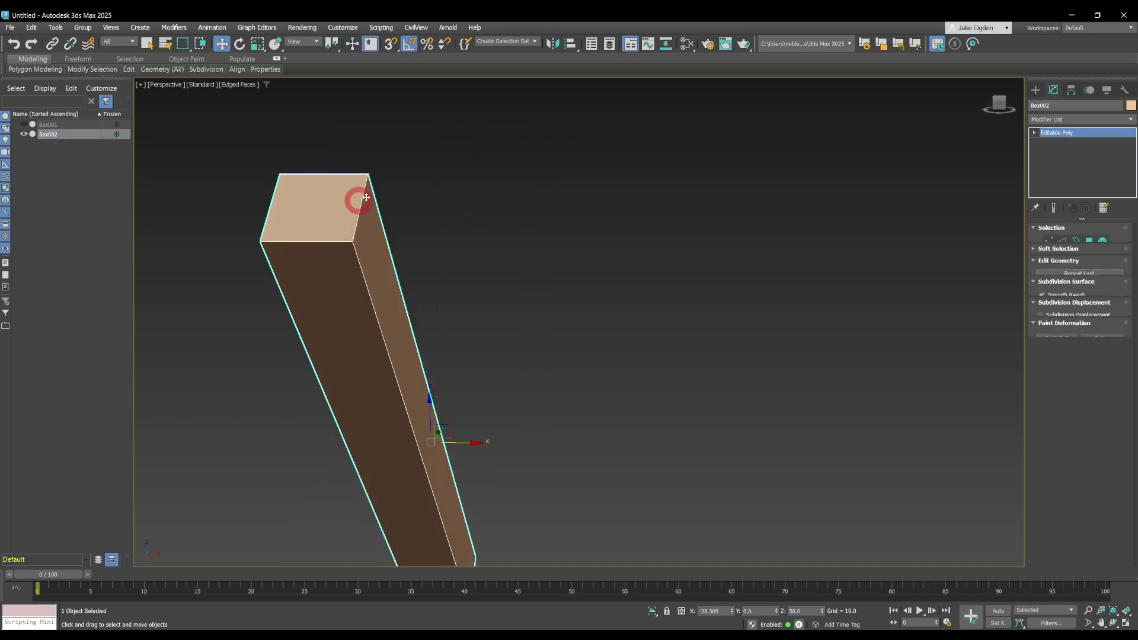
Select three of the beam's long faces in Polygon mode and invert the selection.
left_click(322, 203)
middle_click_drag(371, 259, 409, 267, "alt")
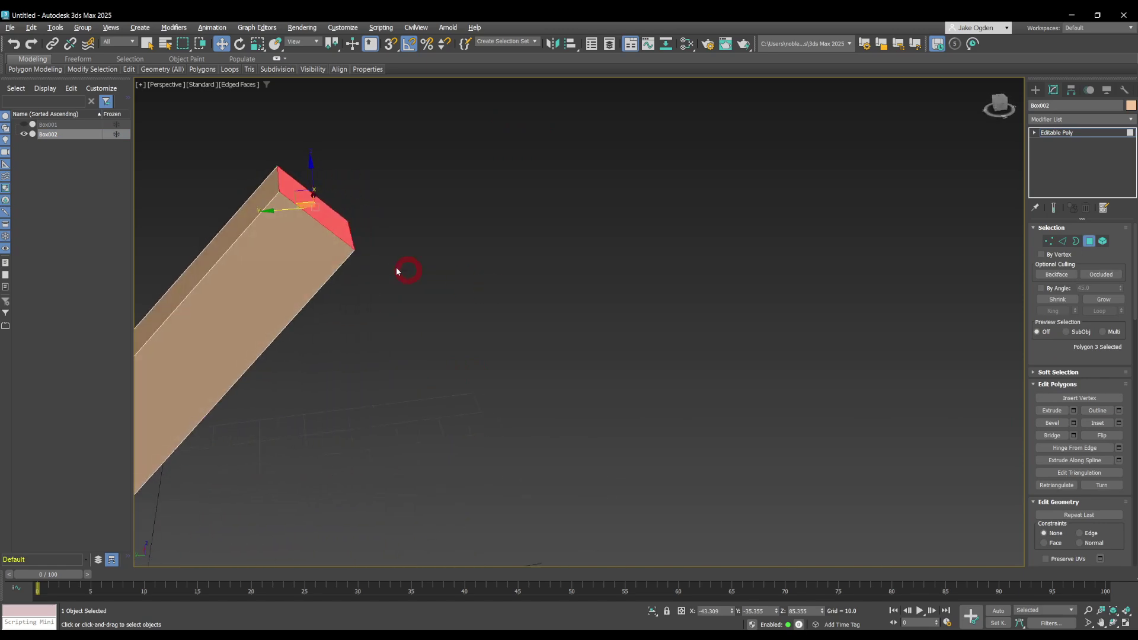
left_click(235, 222)
middle_click_drag(237, 226, 290, 260, "alt")
left_click(290, 261, "ctrl")
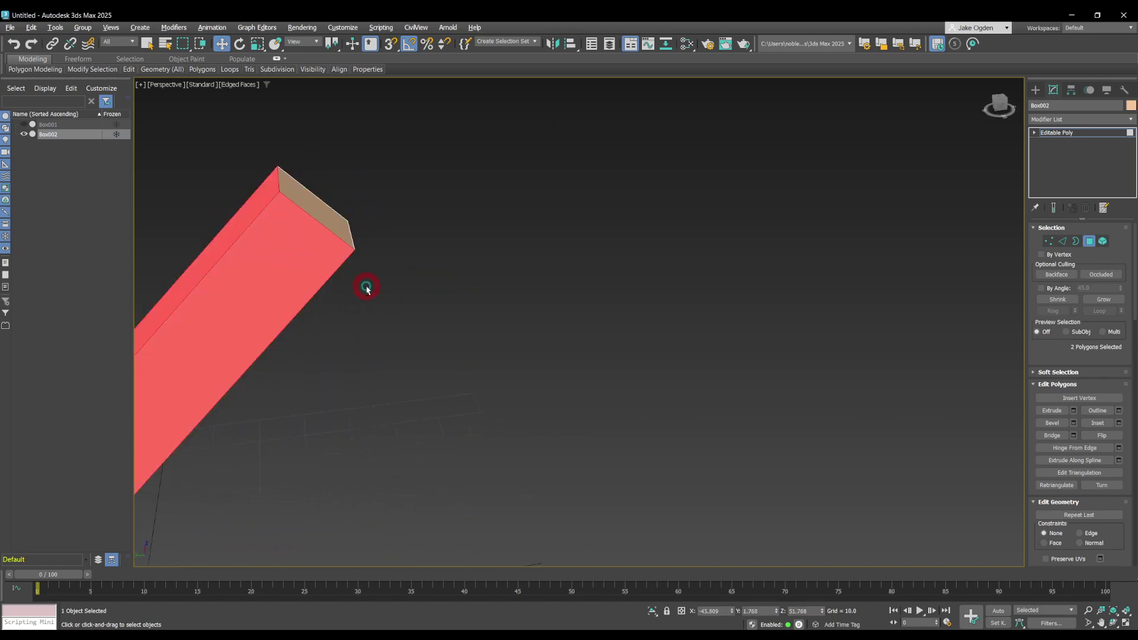
middle_click_drag(367, 289, 285, 267, "alt")
left_click(256, 264, "ctrl")
middle_click_drag(367, 288, 348, 288, "alt")
middle_click_drag(348, 288, 594, 217)
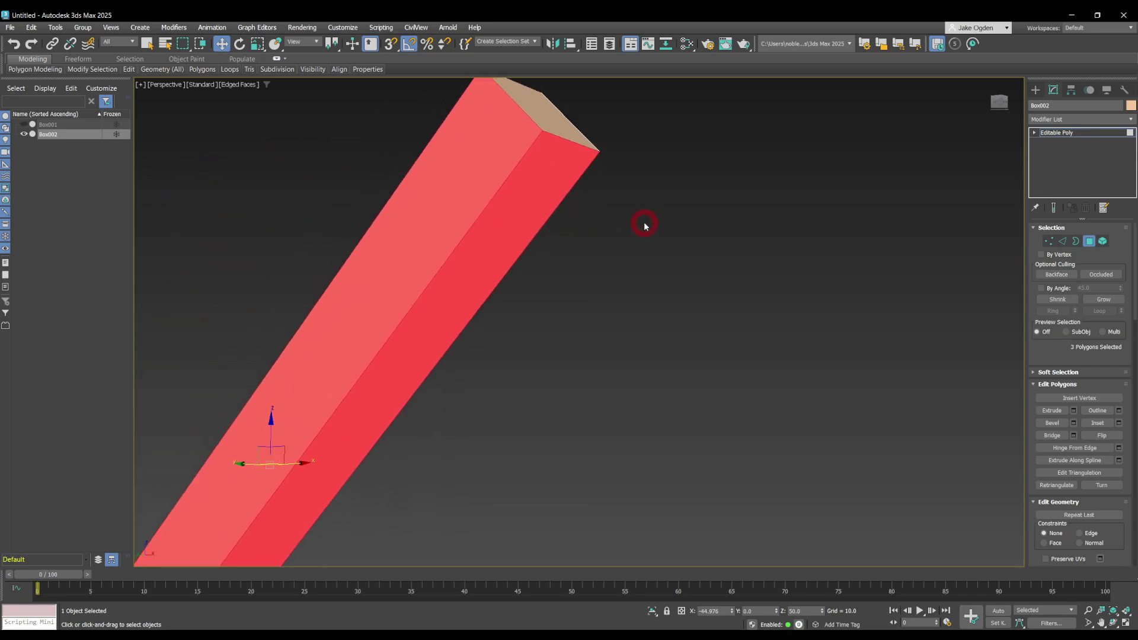
key("ctrl+i")
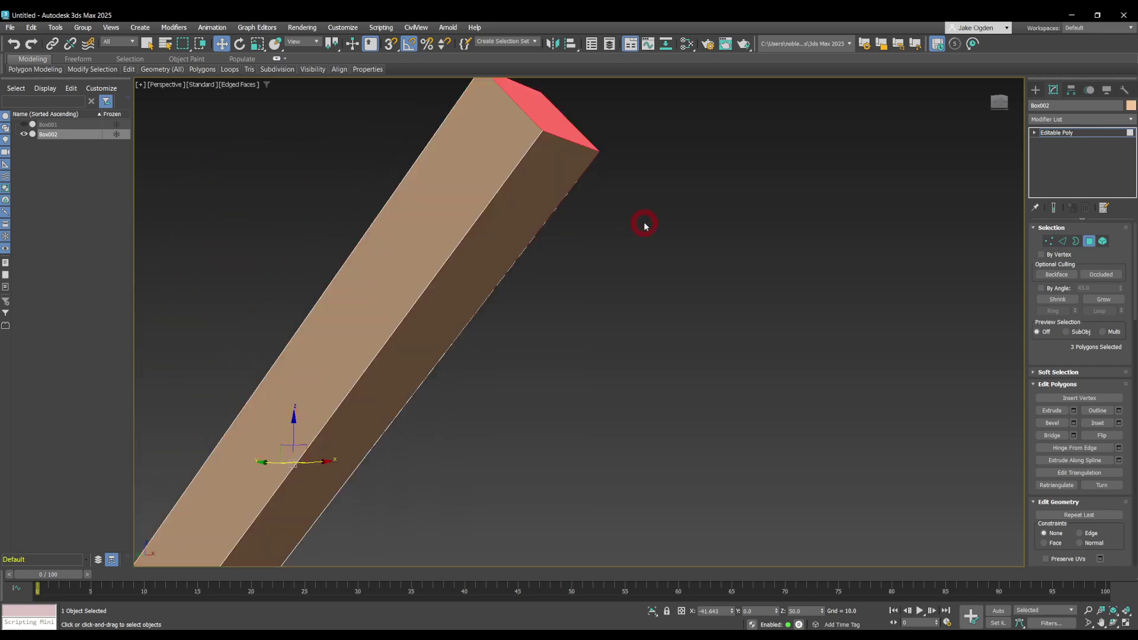
middle_click_drag(686, 220, 38, 120, "alt")
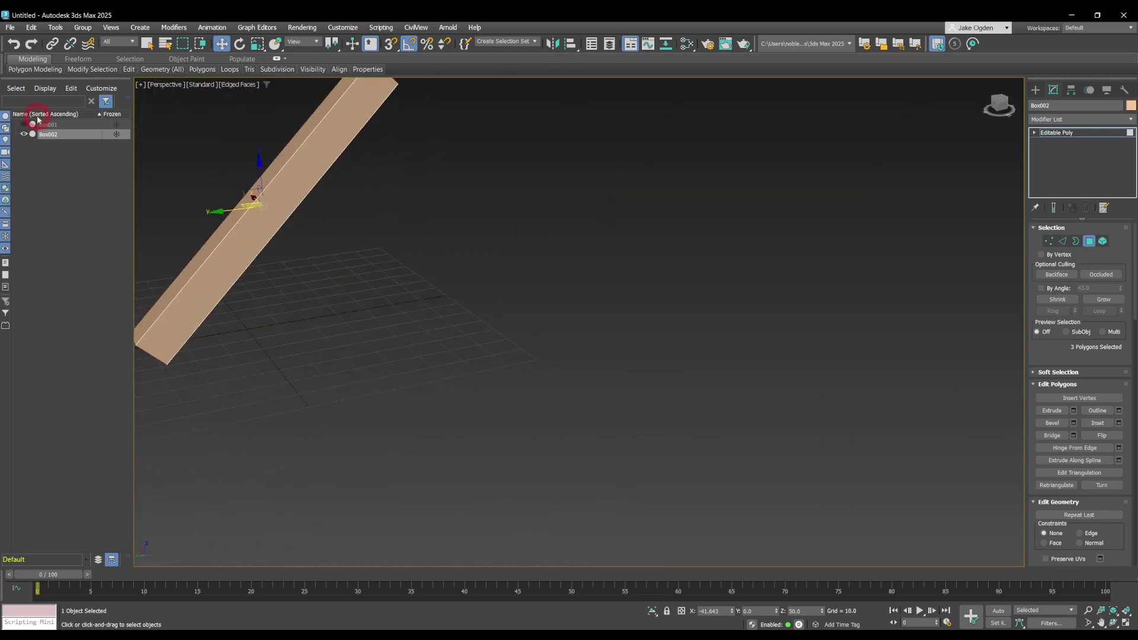
Unhide the crate and select the beam's three exposed long faces against it.
left_click(26, 123)
middle_click_drag(425, 186, 470, 222, "alt")
scroll(470, 222, "up", 3)
left_click(461, 214)
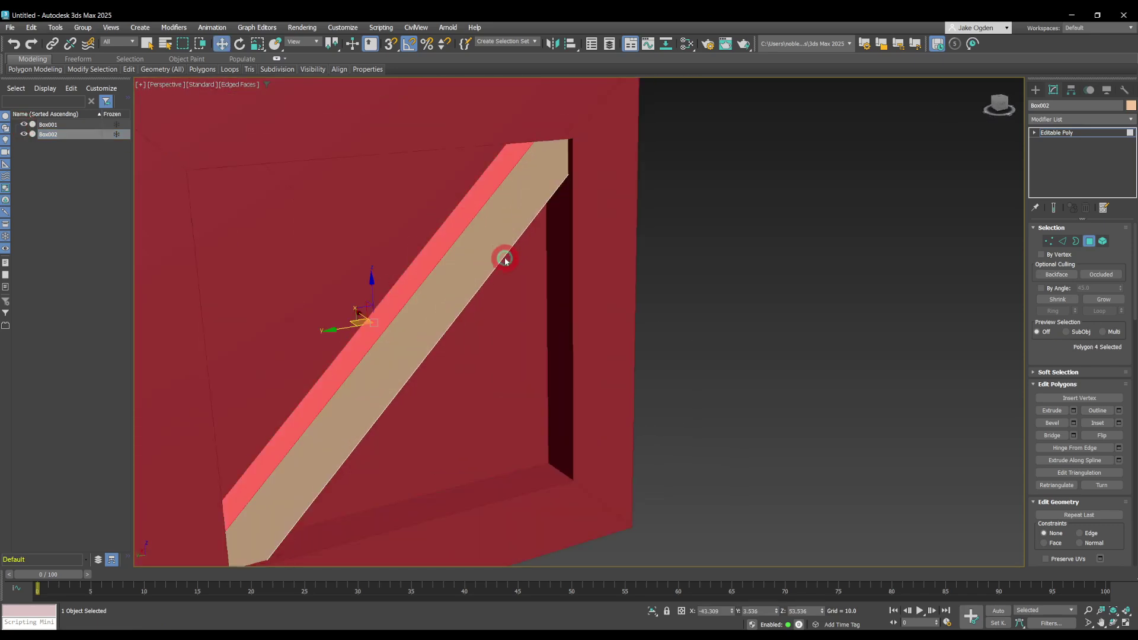
left_click(488, 241, "ctrl")
mouse_move(564, 294)
middle_mouse_down("alt")
mouse_move(507, 254)
mouse_move(555, 302)
middle_mouse_up("alt")
left_click(508, 277, "ctrl")
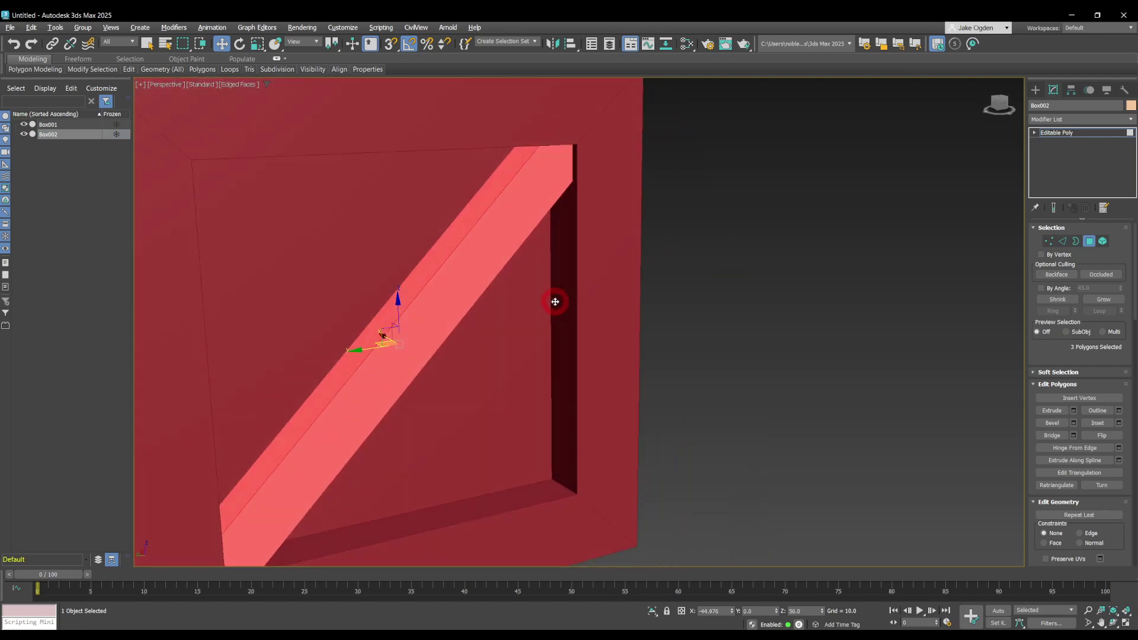
mouse_move(480, 279)
middle_mouse_down("alt")
mouse_move(503, 305)
mouse_move(472, 265)
middle_mouse_up("alt")
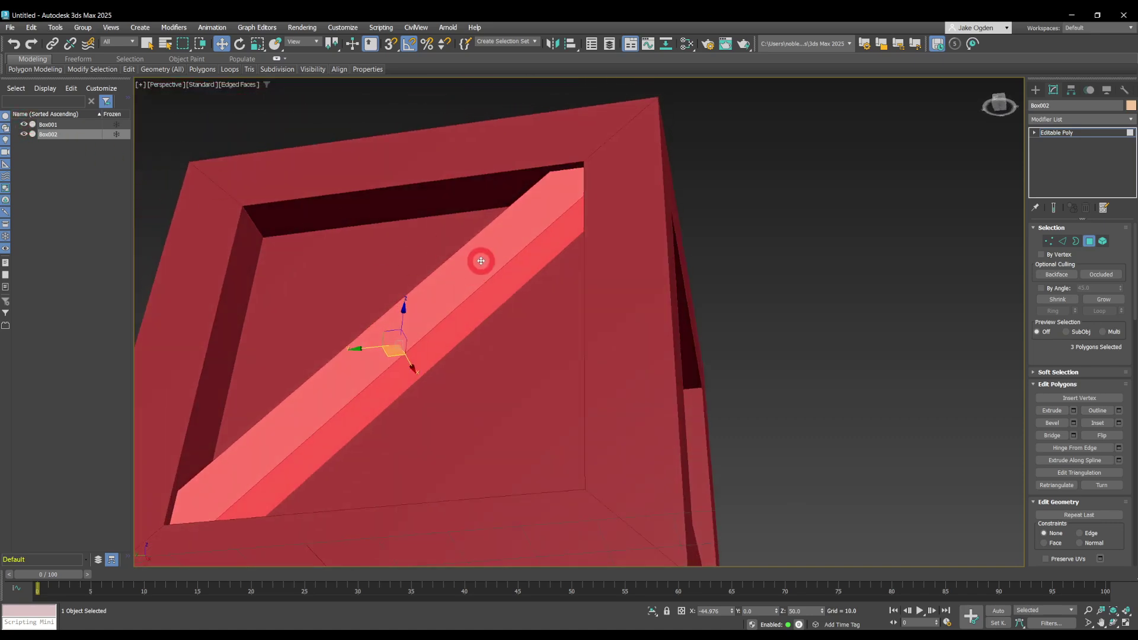
Hide the crate, invert the beam's face selection and delete its back face and both end faces.
left_click(24, 125)
middle_click_drag(444, 240, 398, 277, "alt")
key("ctrl+i")
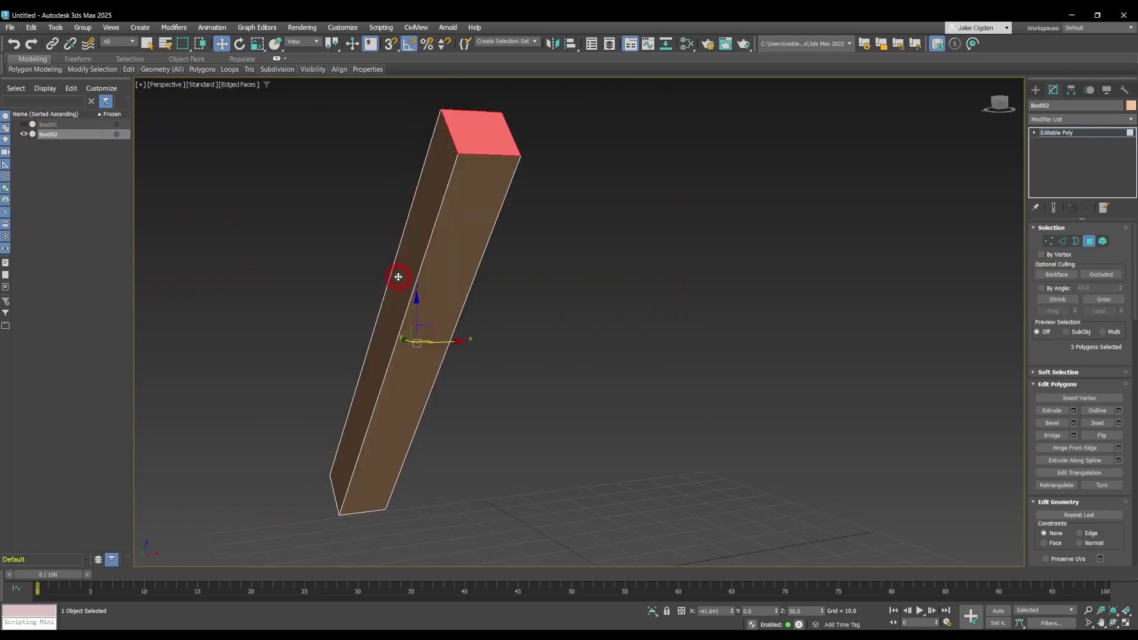
middle_click_drag(624, 305, 582, 312, "alt")
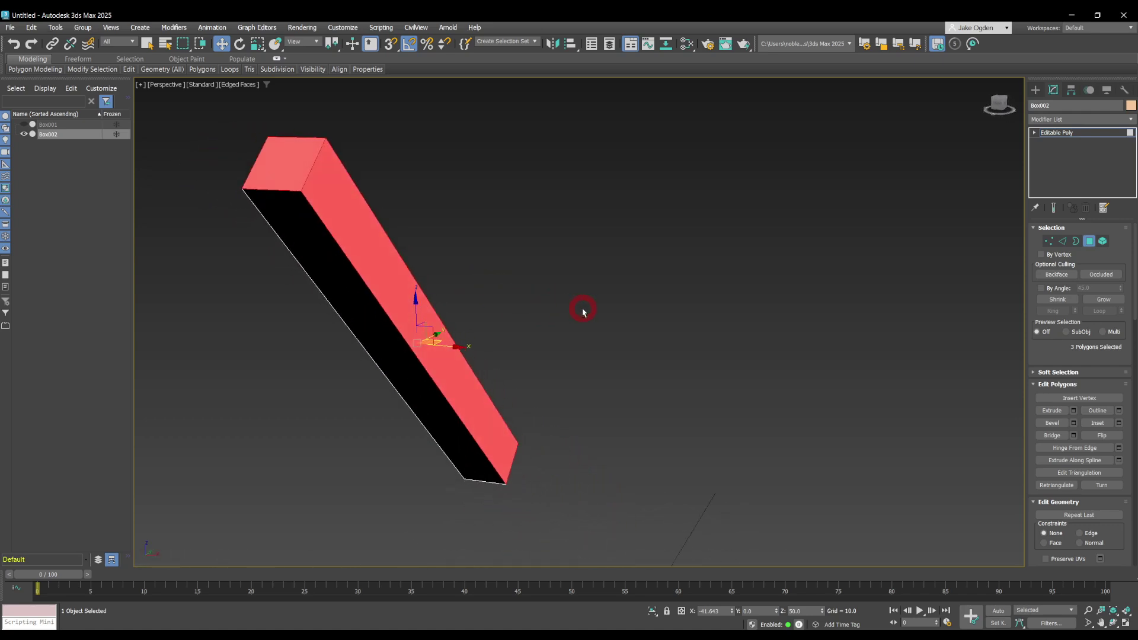
key("Delete")
middle_click_drag(437, 245, 575, 216, "alt")
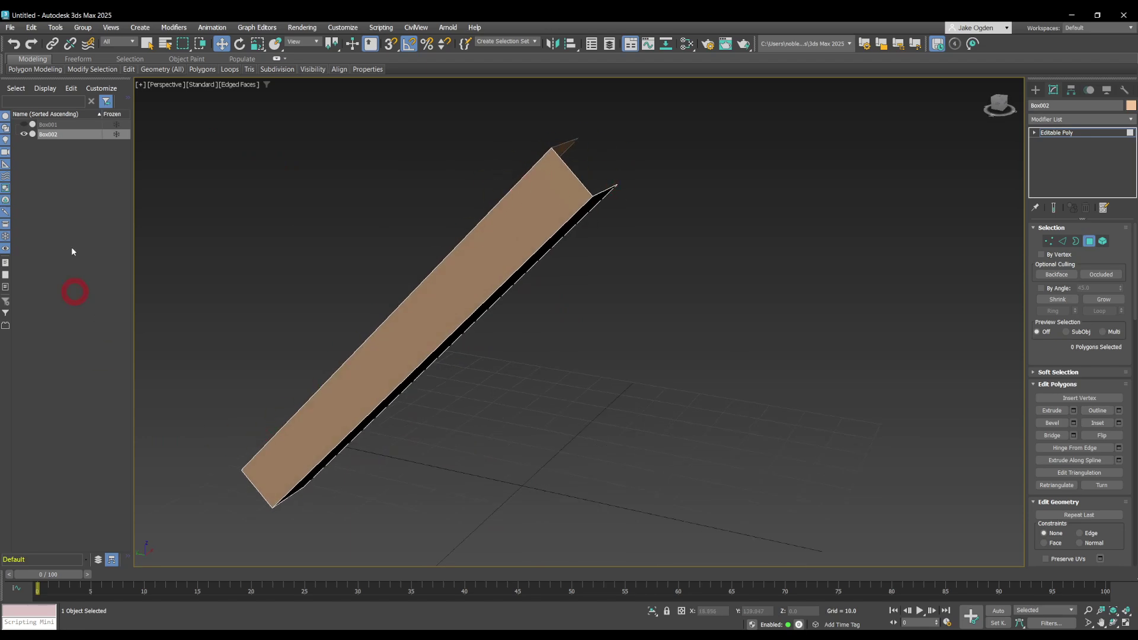
Unhide the crate, leave Polygon mode and select the diagonal beam as a whole object.
left_click(23, 125)
middle_click_drag(510, 216, 539, 199, "alt")
scroll(539, 199, "down", 3)
left_click(1088, 242)
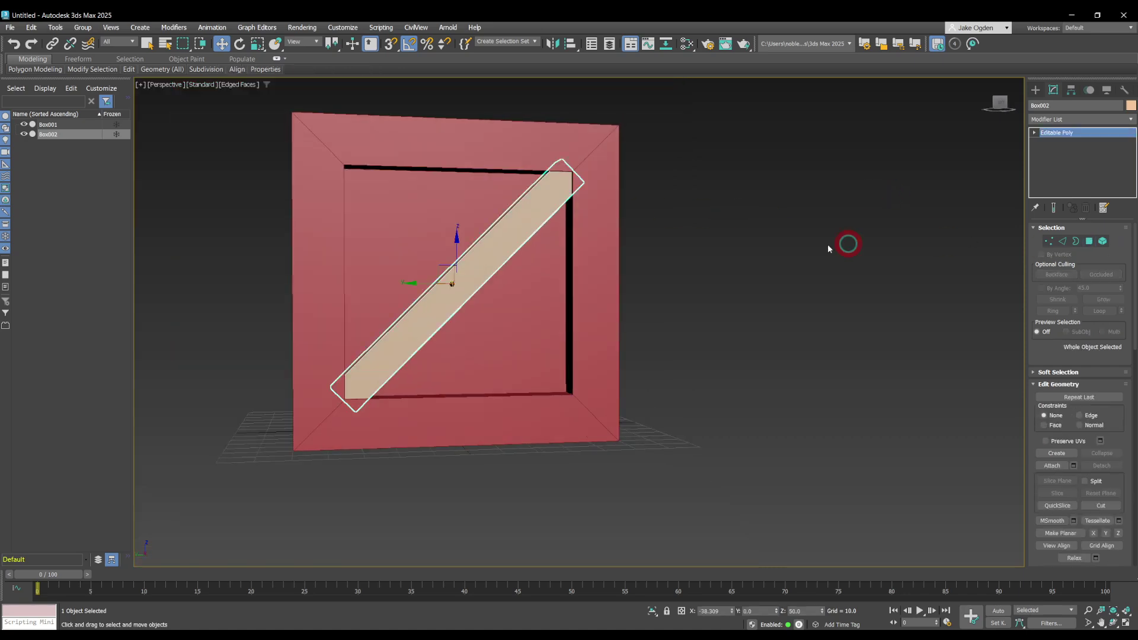
left_click(752, 242)
left_click(526, 211)
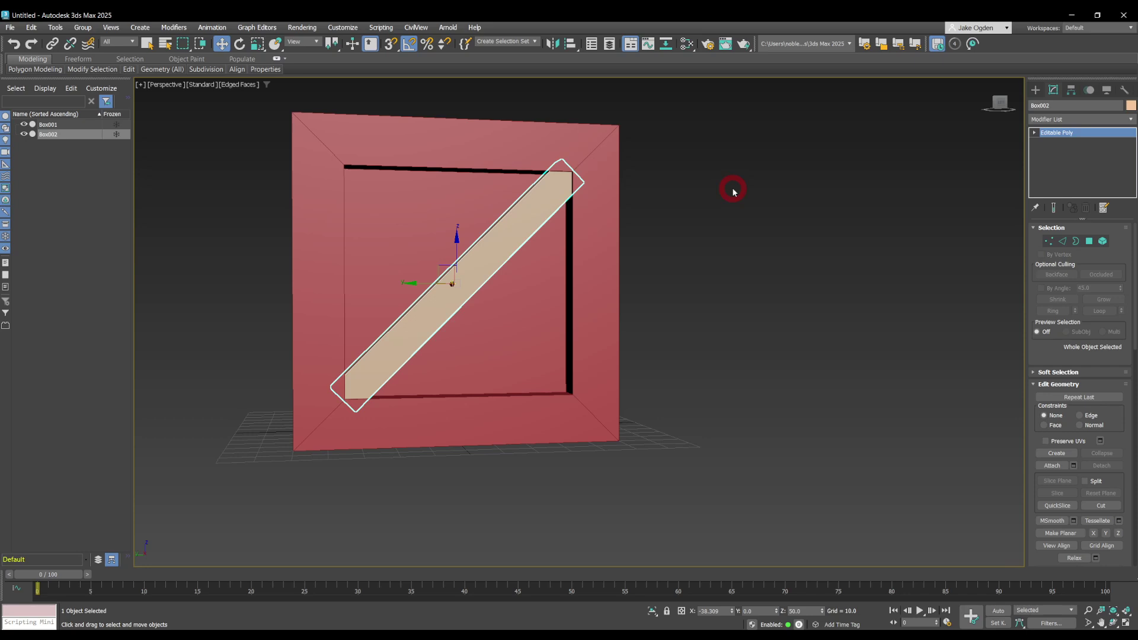
Turn on Affect Pivot Only for the diagonal beam and set its pivot's X position to 0.
scroll(735, 258, "down", 3)
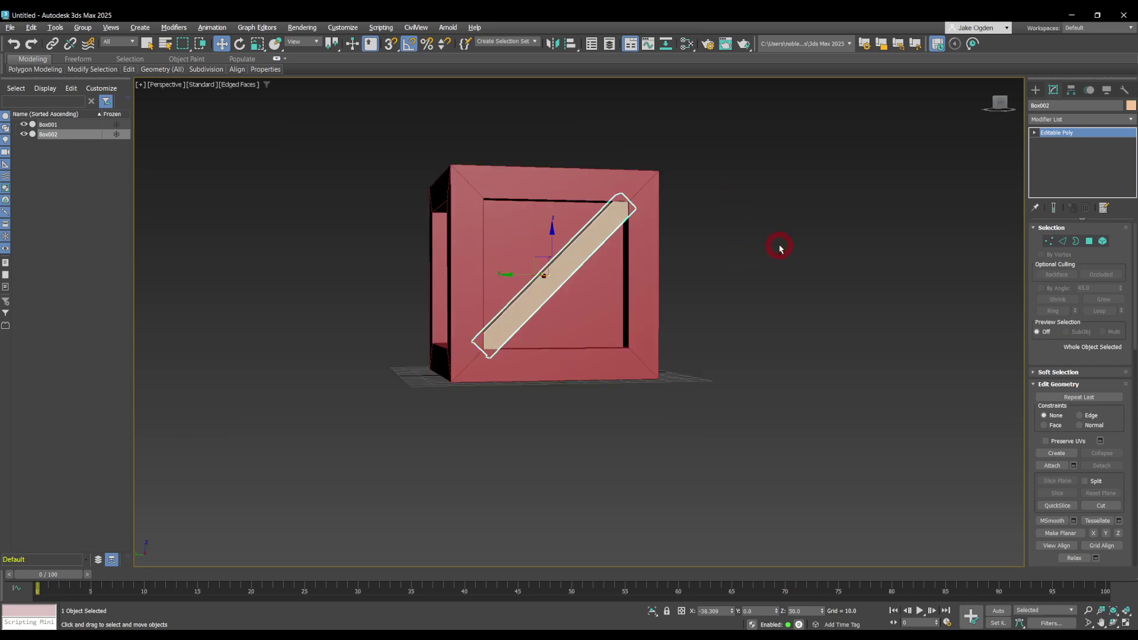
middle_click_drag(780, 247, 450, 307, "alt")
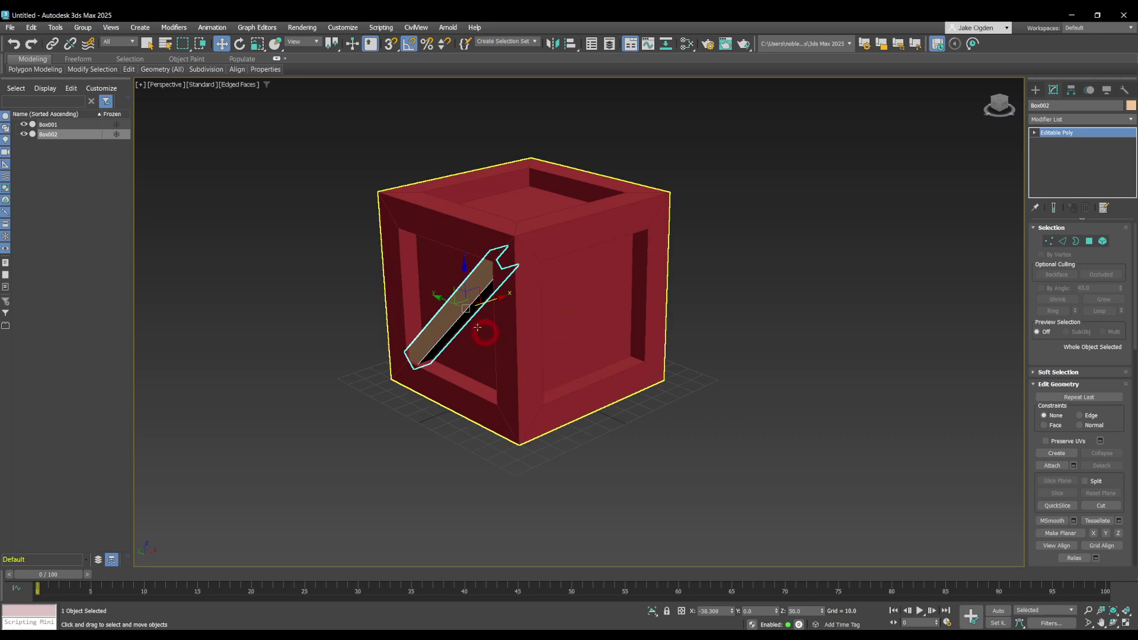
left_click(1071, 91)
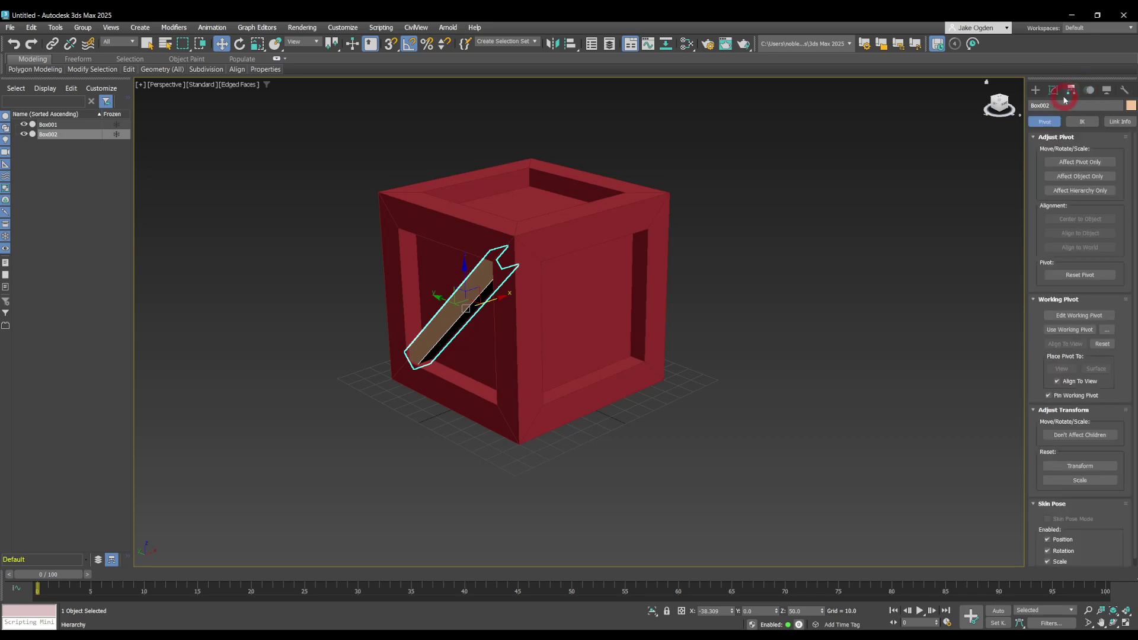
left_click(1068, 163)
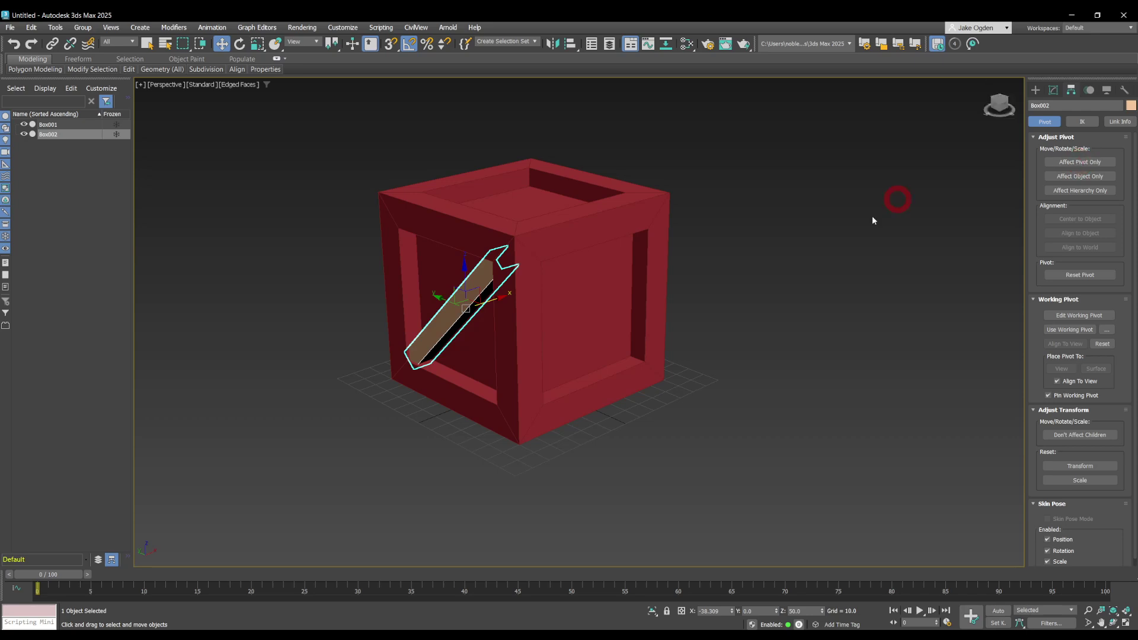
left_click(1075, 163)
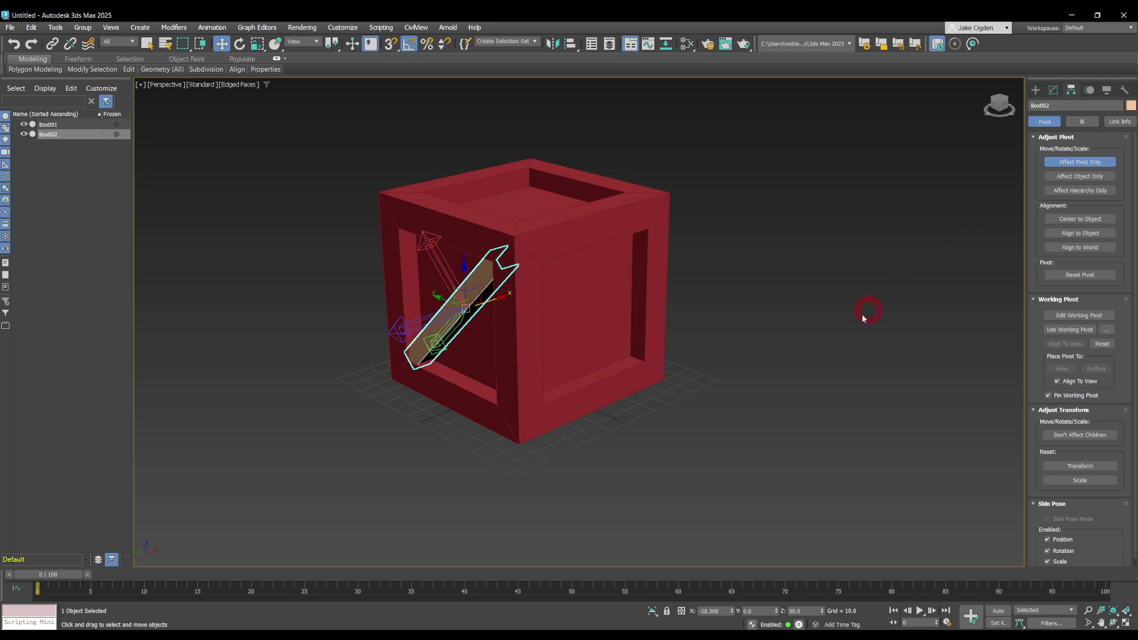
double_click(718, 612)
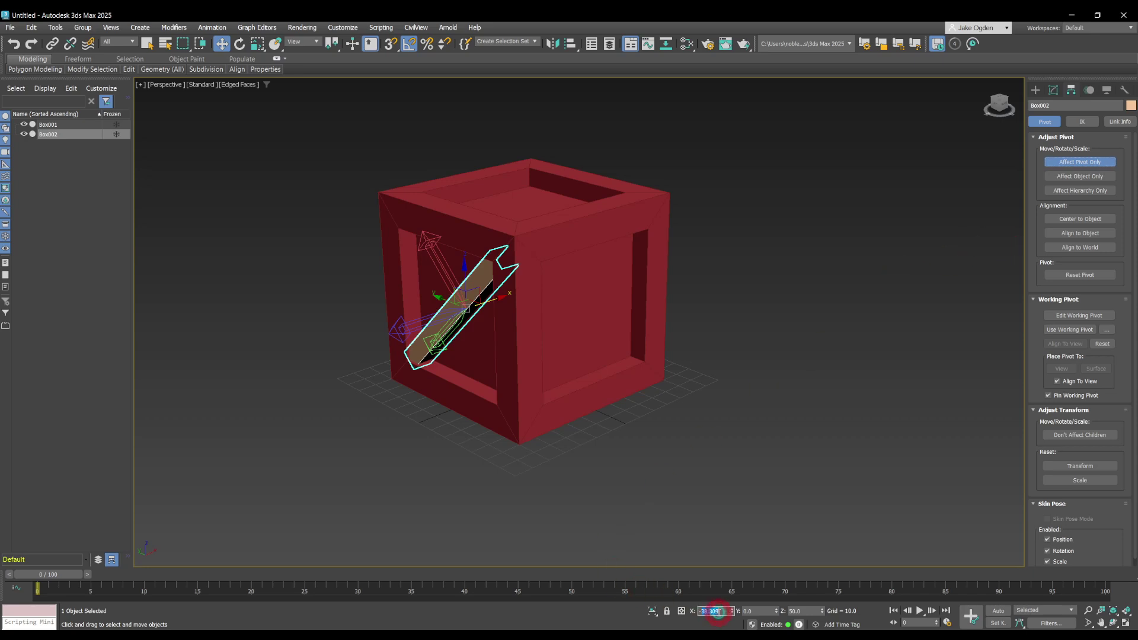
type("-0")
key("Return")
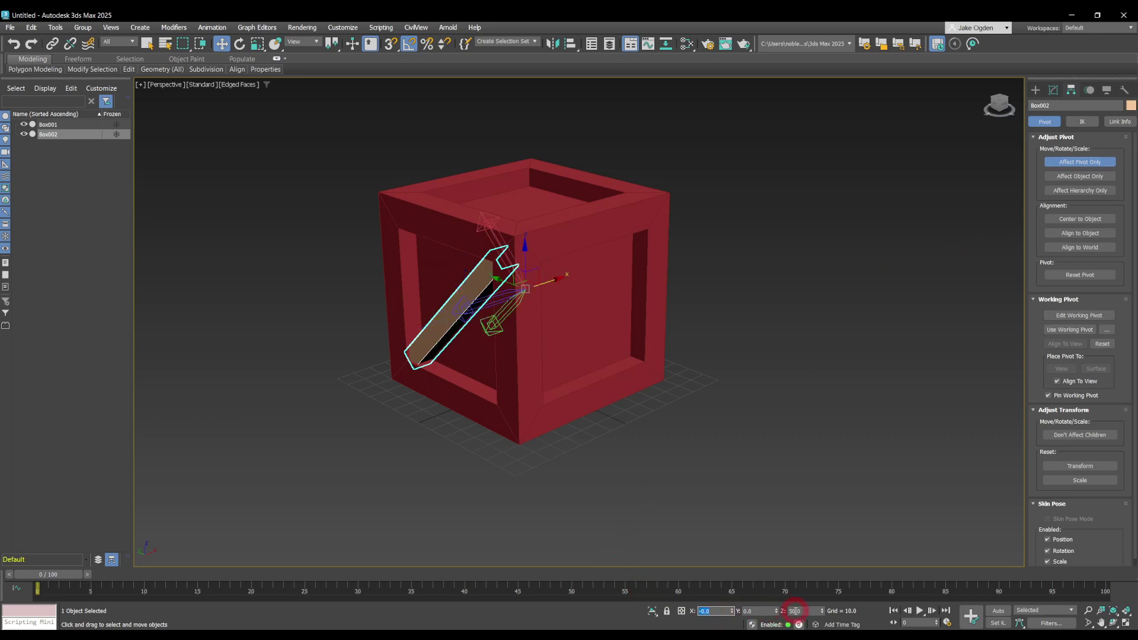
double_click(796, 611)
mouse_move(600, 483)
middle_mouse_down("alt")
mouse_move(625, 467)
mouse_move(605, 489)
middle_mouse_up("alt")
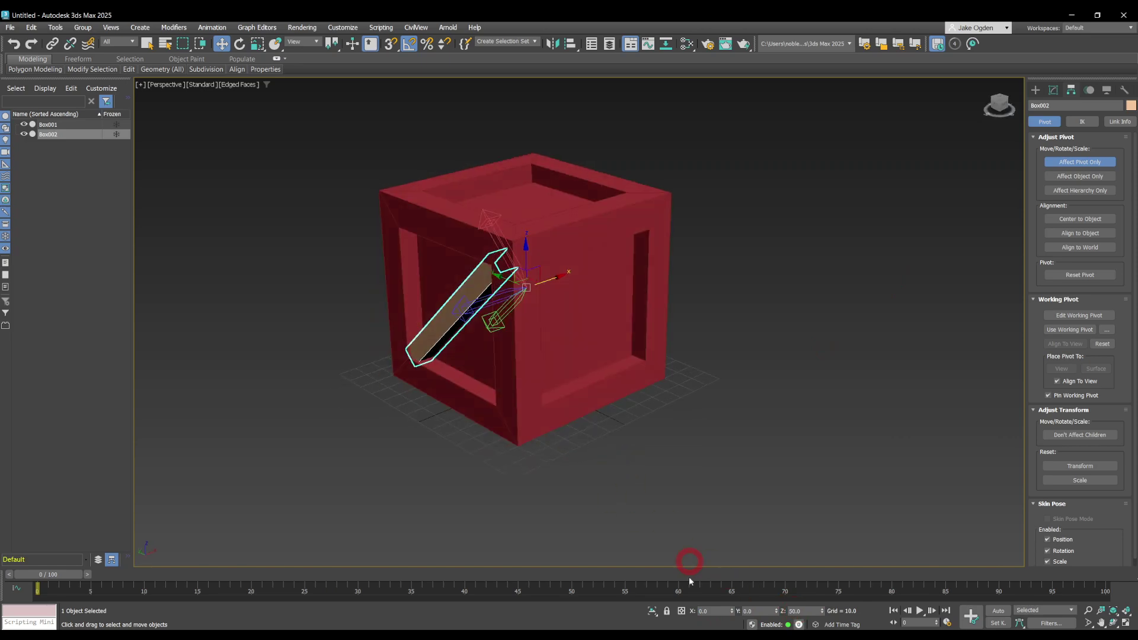
middle_click_drag(569, 320, 540, 278, "alt")
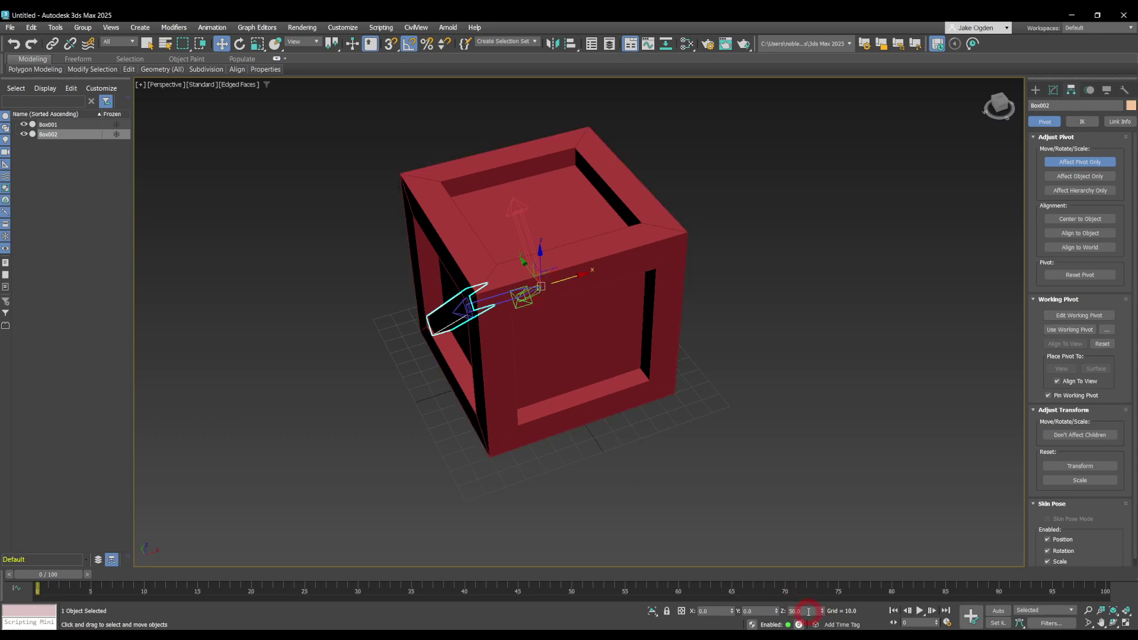
Set the diagonal beam pivot's rotation to 0 on the X, Y and Z axes.
middle_click_drag(573, 410, 622, 393, "alt")
key("e")
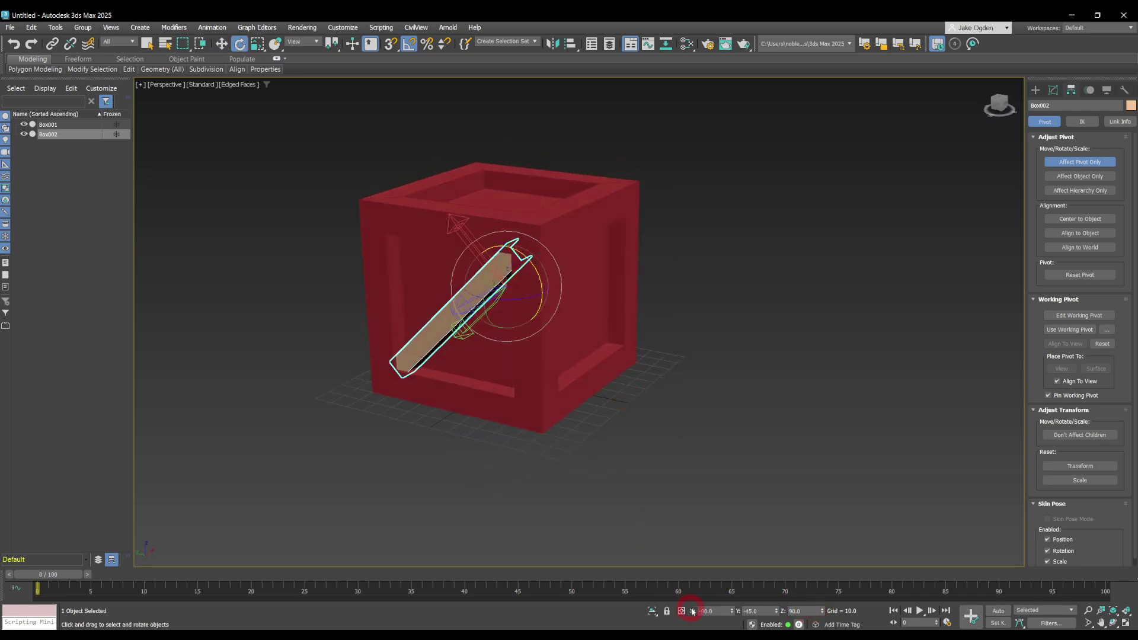
double_click(746, 611)
type("-0")
key("Return")
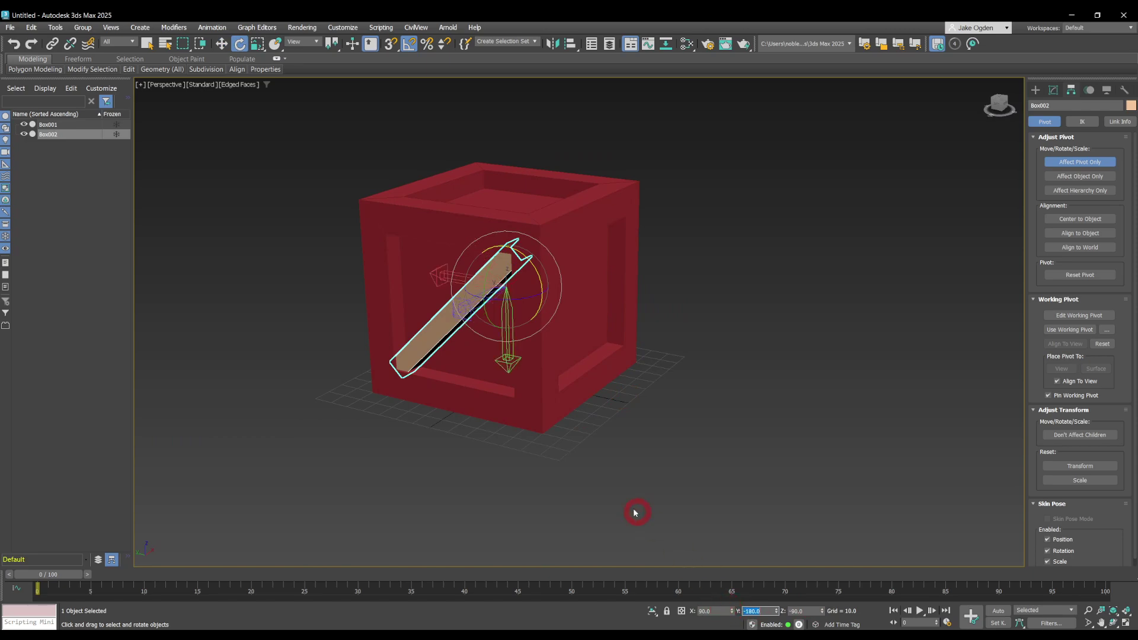
double_click(712, 609)
type("0")
double_click(764, 611)
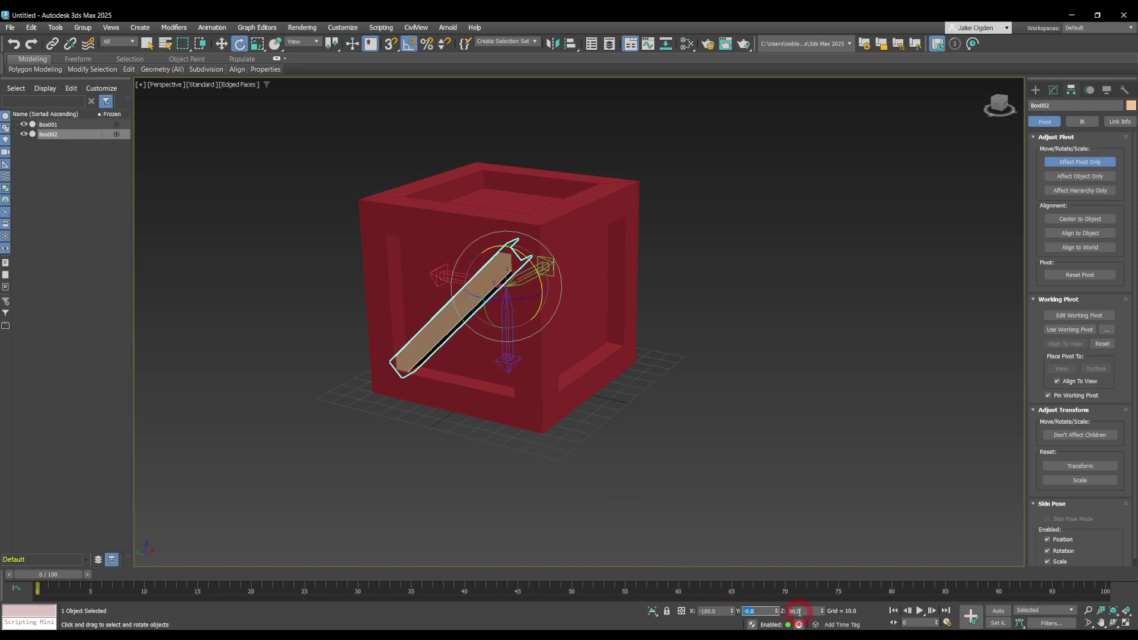
double_click(799, 611)
type("0")
key("Return")
double_click(720, 611)
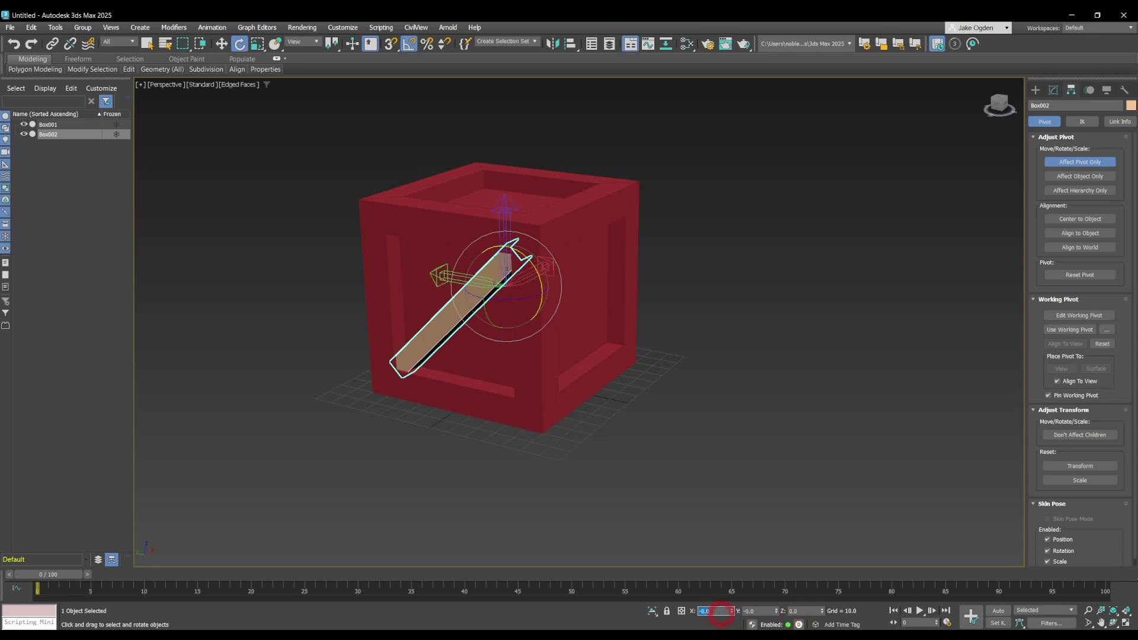
Switch back to the Move tool and turn off Affect Pivot Only for the diagonal beam.
middle_click_drag(689, 361, 642, 367, "alt")
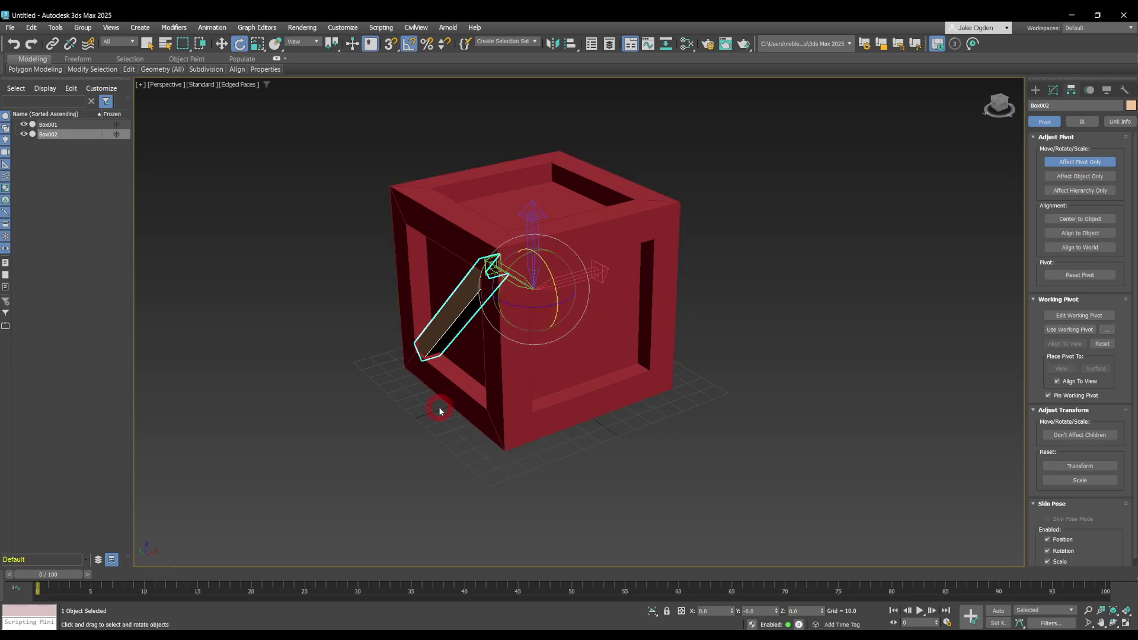
middle_click_drag(447, 404, 504, 381, "alt")
key("w")
middle_click_drag(581, 376, 632, 368, "alt")
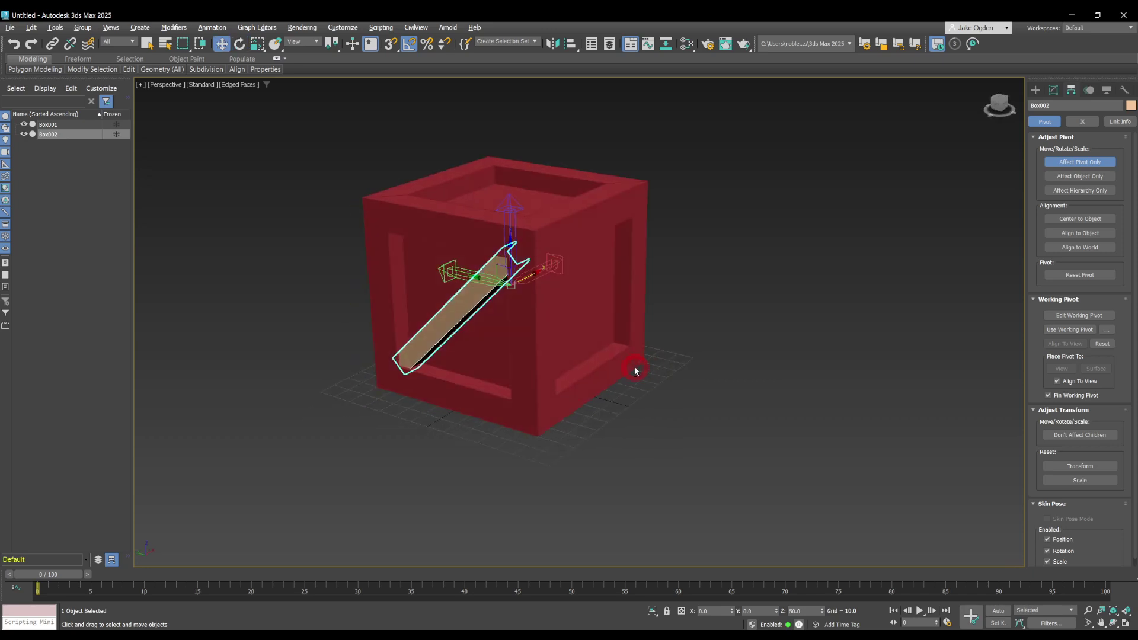
left_click(1070, 162)
middle_click_drag(788, 235, 780, 297, "alt")
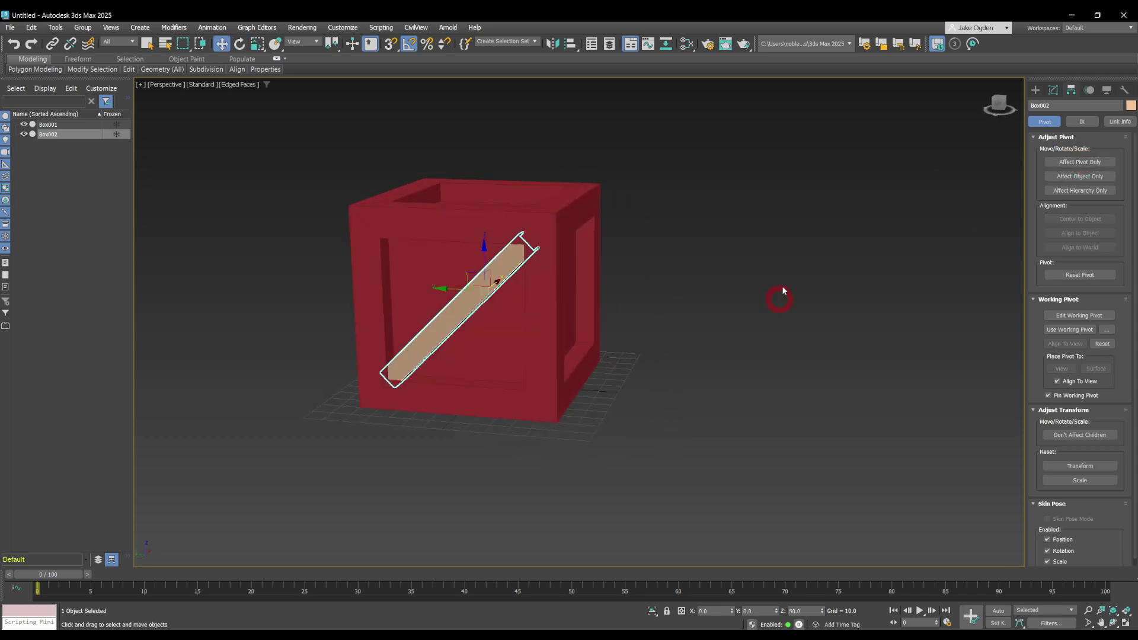
middle_click_drag(628, 315, 579, 315, "alt")
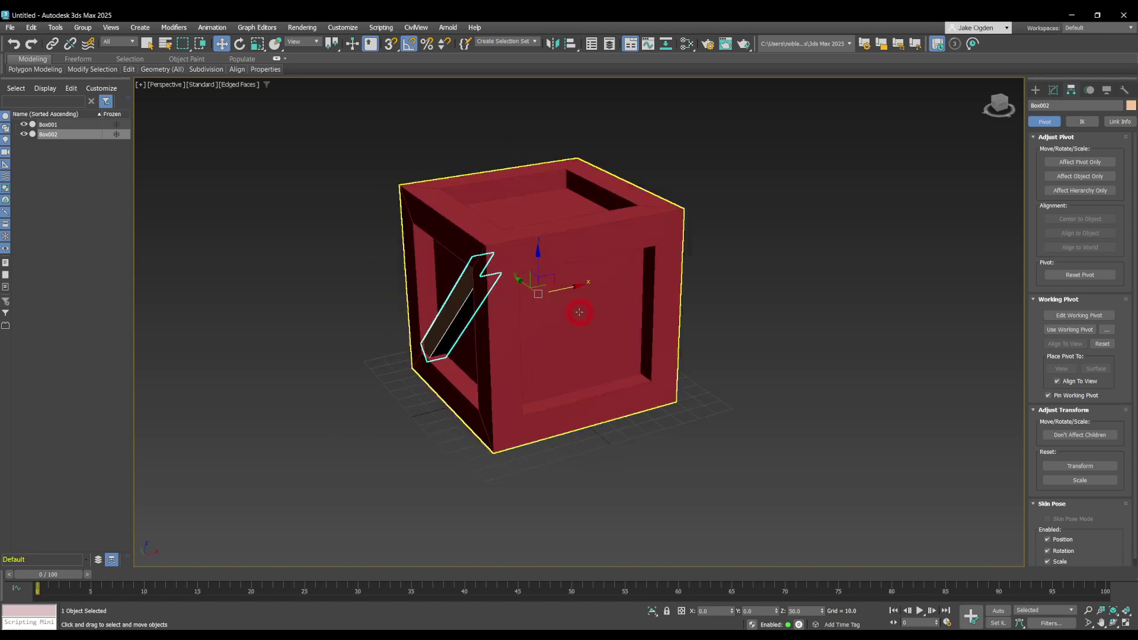
Rotate-clone the diagonal beam 90 degrees about Z as three copies, covering the crate's other side faces.
key("e")
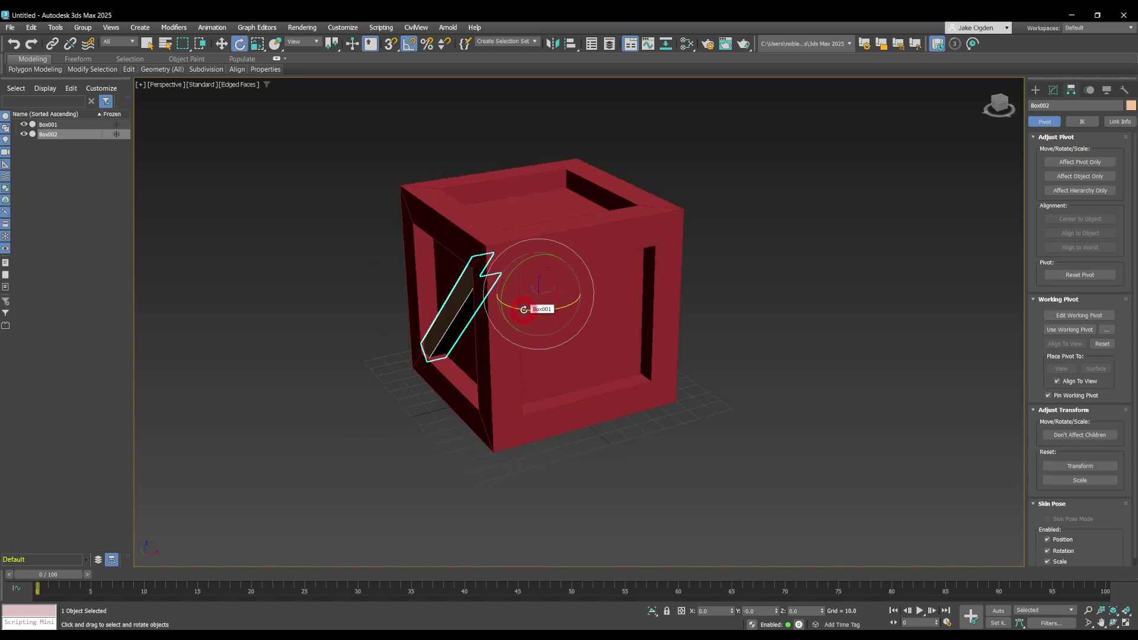
left_click_drag(517, 310, 558, 310, "shift")
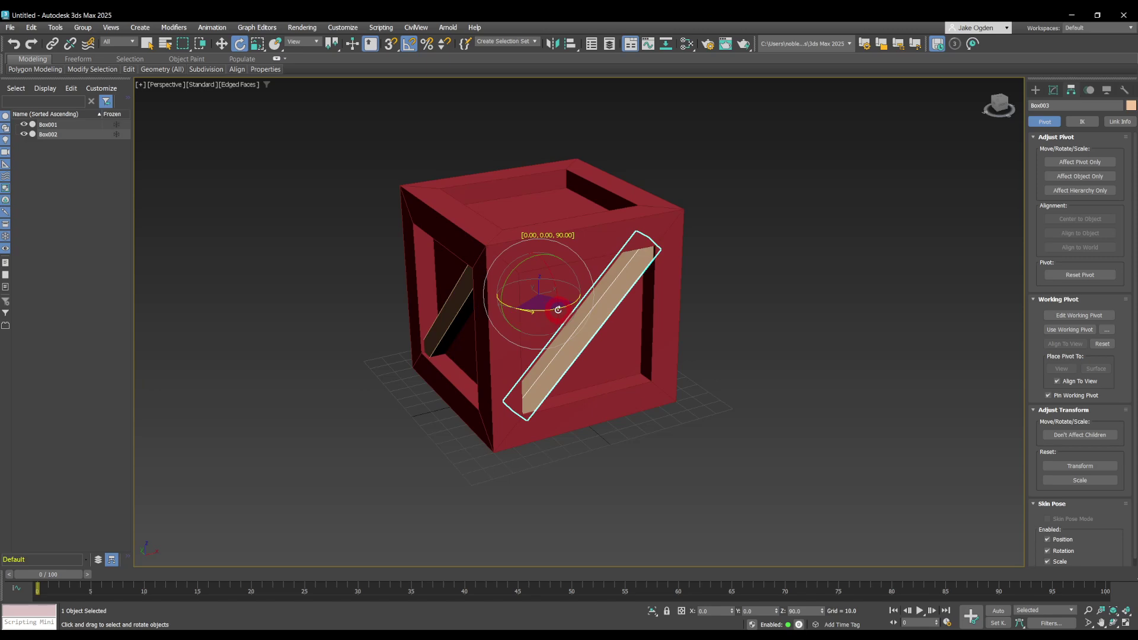
left_click_drag(558, 310, 558, 310, "shift")
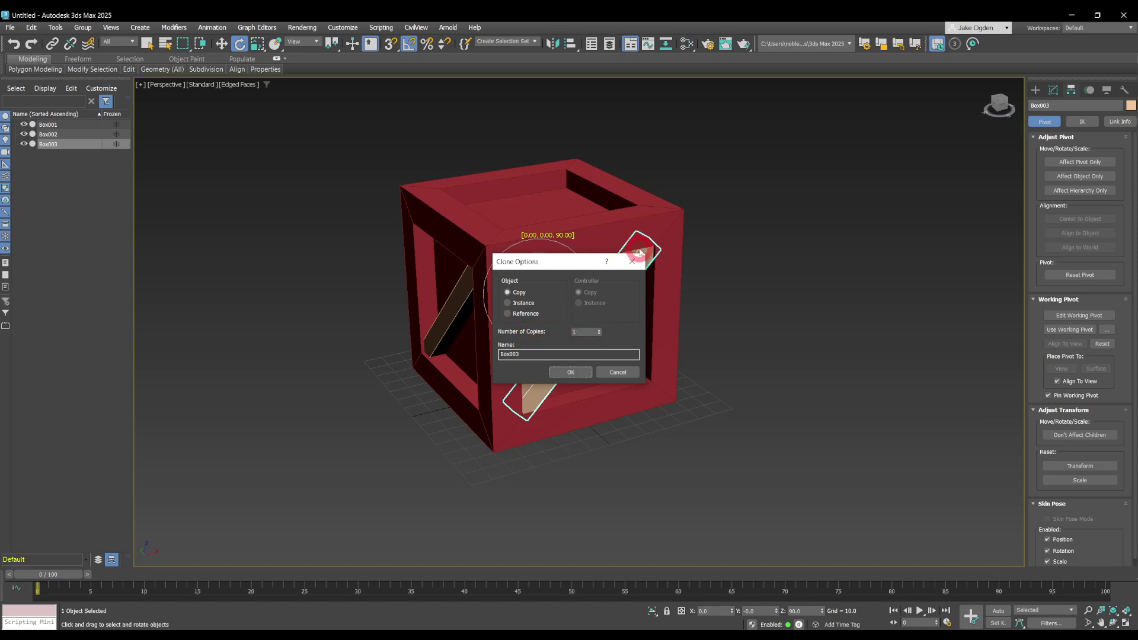
left_click(599, 331)
left_click(570, 373)
Rotate-clone a side beam onto the crate's top and bottom faces as copies.
middle_click_drag(358, 351, 527, 255, "alt")
mouse_move(527, 254)
left_mouse_down("shift")
mouse_move(542, 213)
mouse_move(581, 195)
mouse_move(519, 301)
mouse_move(504, 277)
left_mouse_up("shift")
left_click(574, 372)
left_click(563, 371)
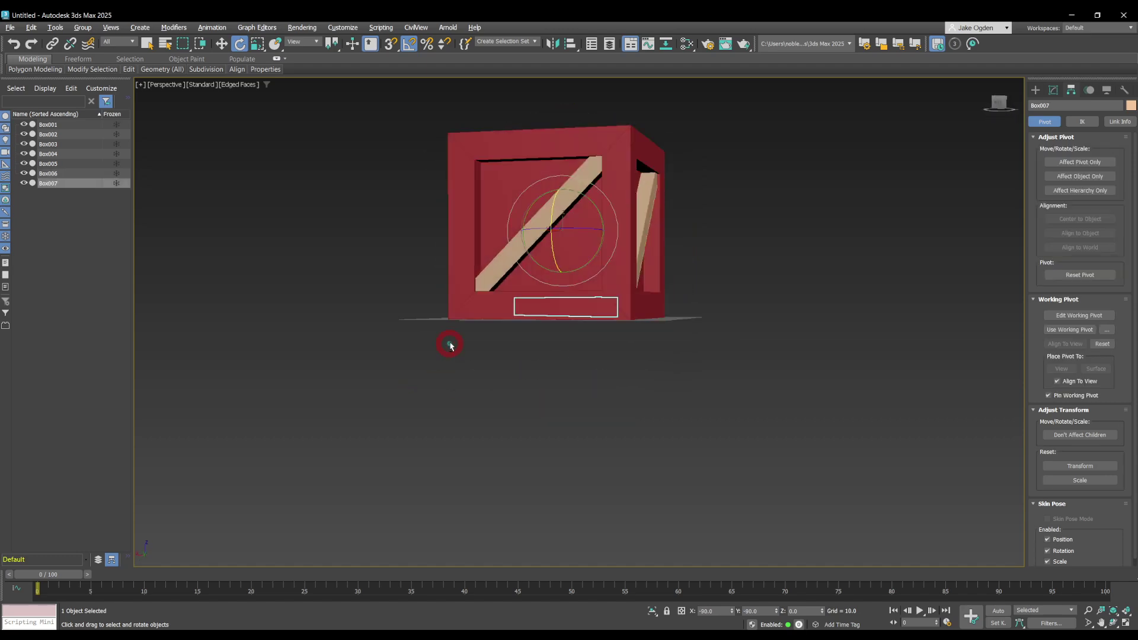